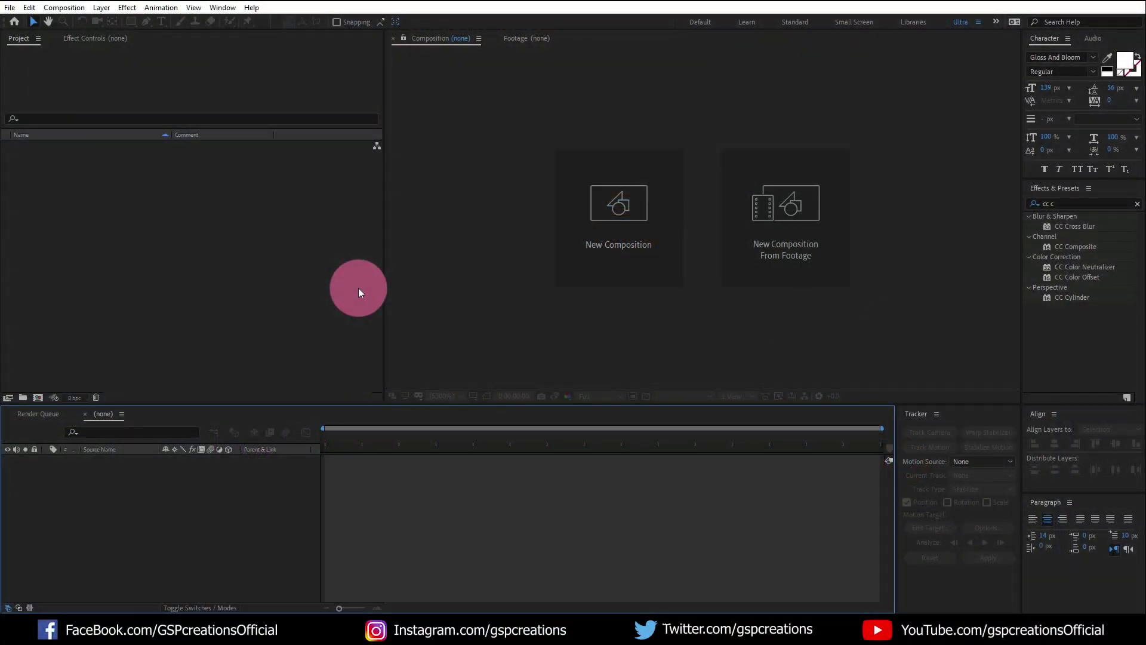
Step: Create a new composition named Comp 1 at 1920×1080, 24 fps, with a 0:00:30:00 duration
{"action": "left_click", "coordinate": [358, 288]}
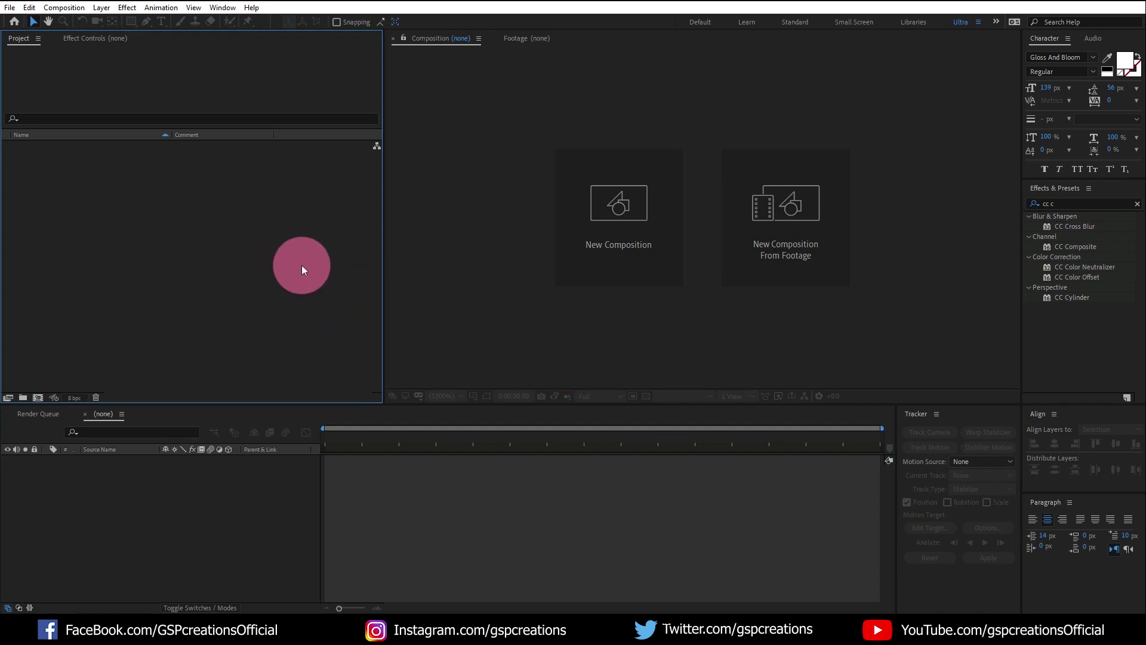
{"action": "left_click", "coordinate": [38, 396]}
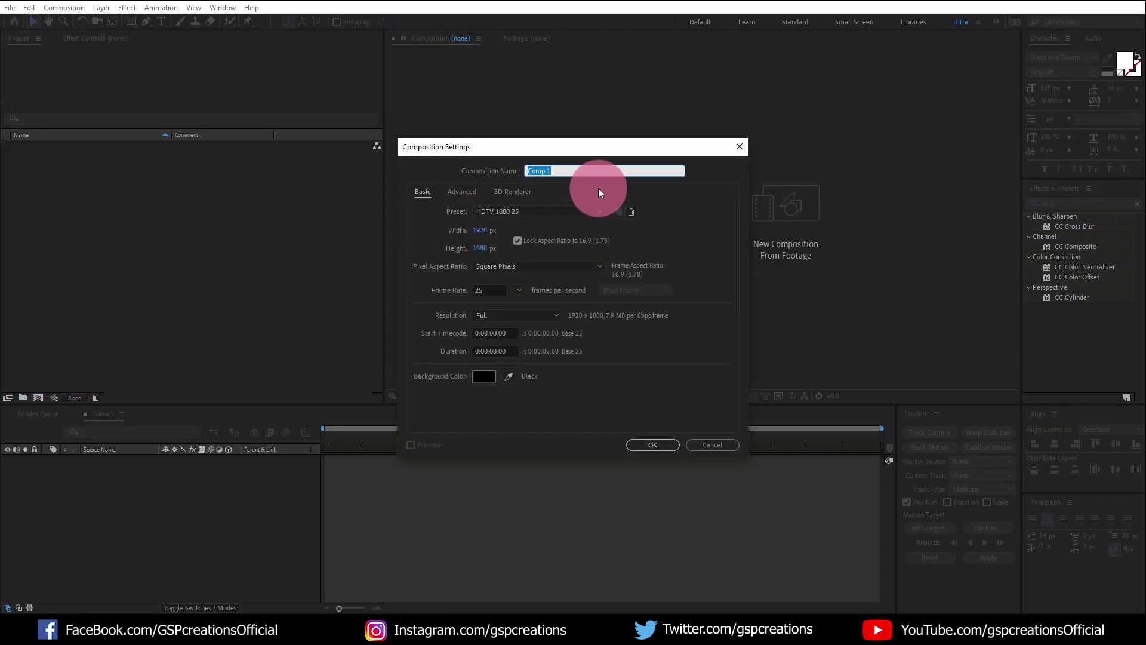
{"action": "left_click", "coordinate": [542, 181]}
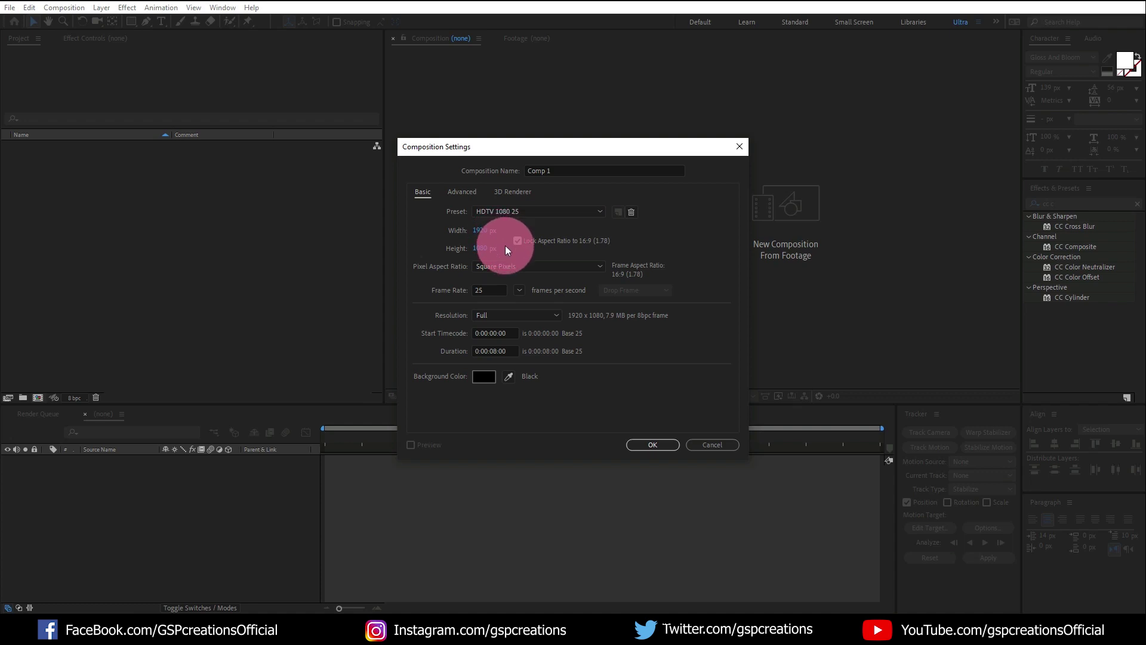
{"action": "left_click", "coordinate": [519, 291]}
{"action": "left_click", "coordinate": [533, 352]}
{"action": "left_click", "coordinate": [491, 302]}
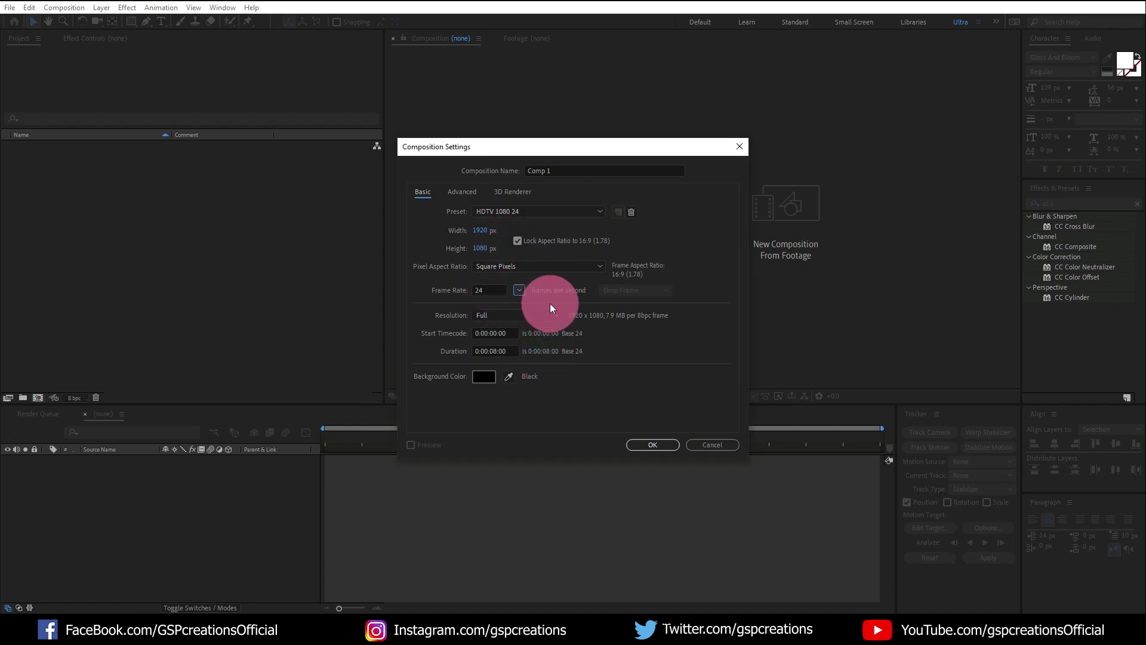
{"action": "left_click", "coordinate": [496, 350]}
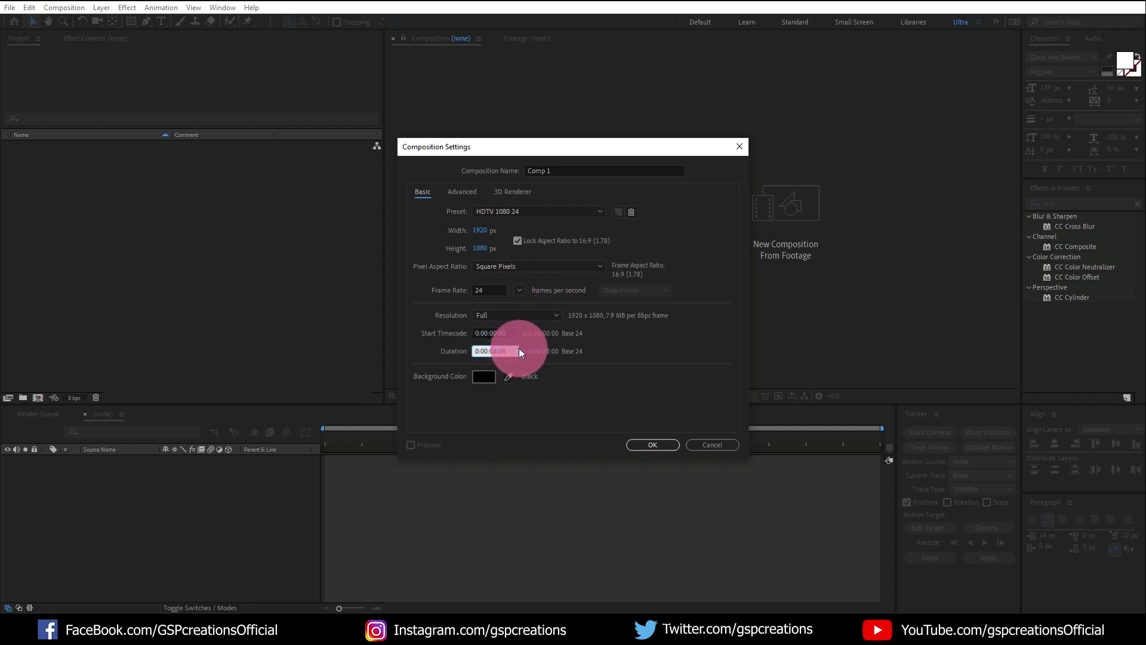
{"action": "left_click", "coordinate": [625, 375]}
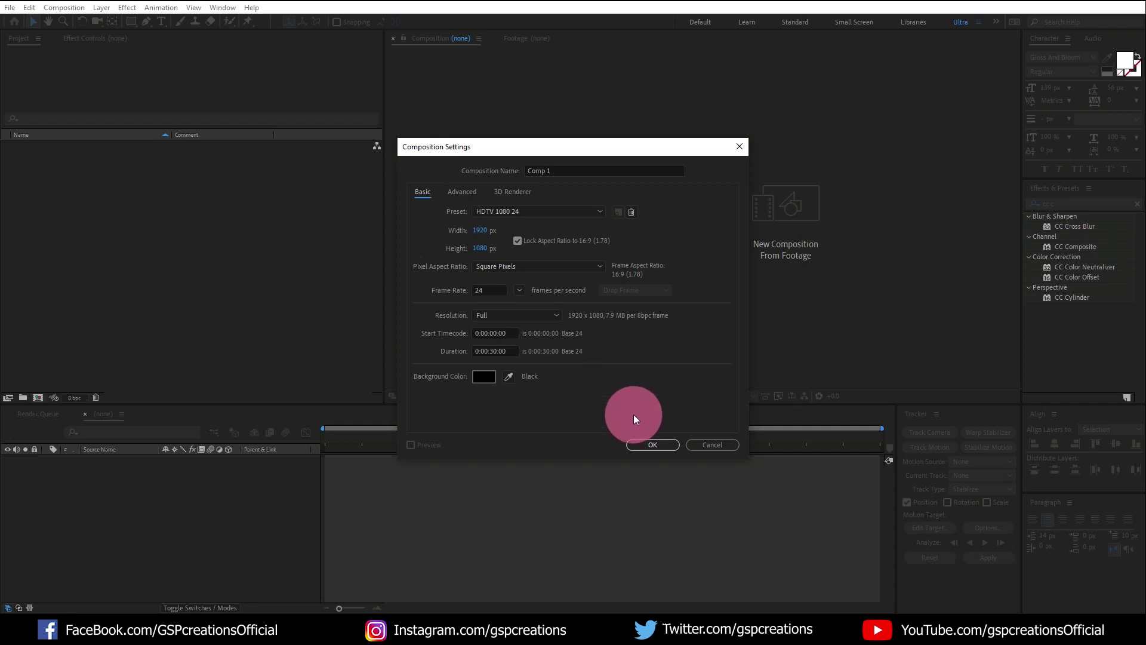
{"action": "left_click", "coordinate": [653, 445]}
Step: Type 'GSP Creations' as a text layer and centre it in the composition
{"action": "left_click", "coordinate": [161, 22]}
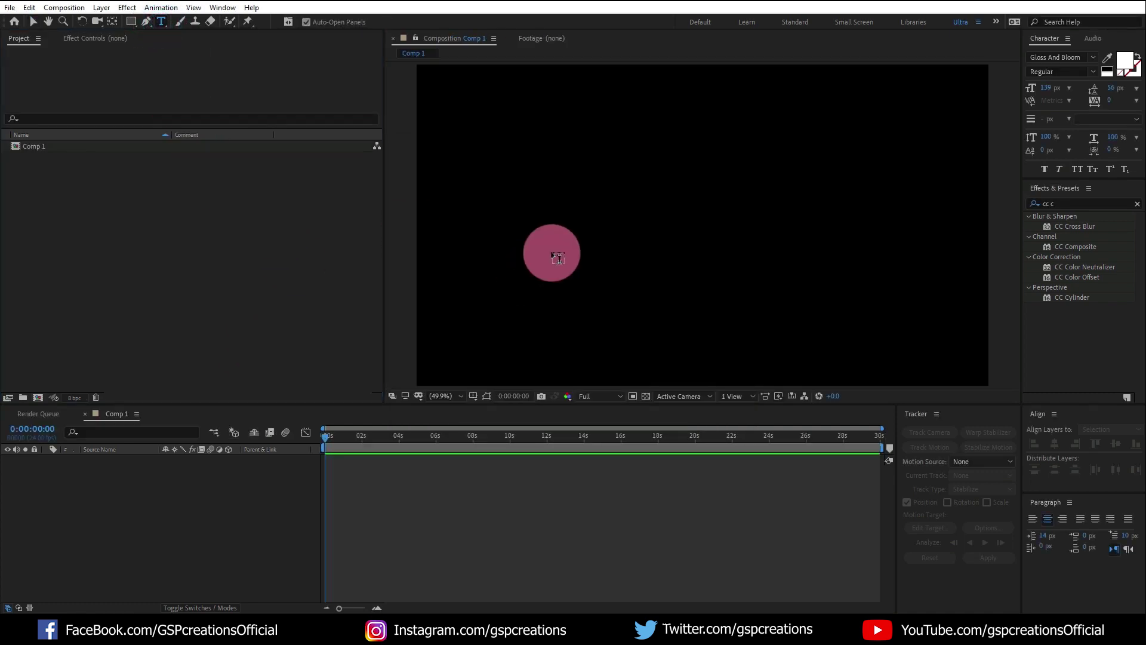
{"action": "left_click", "coordinate": [583, 242]}
{"action": "type", "text": "GSP"}
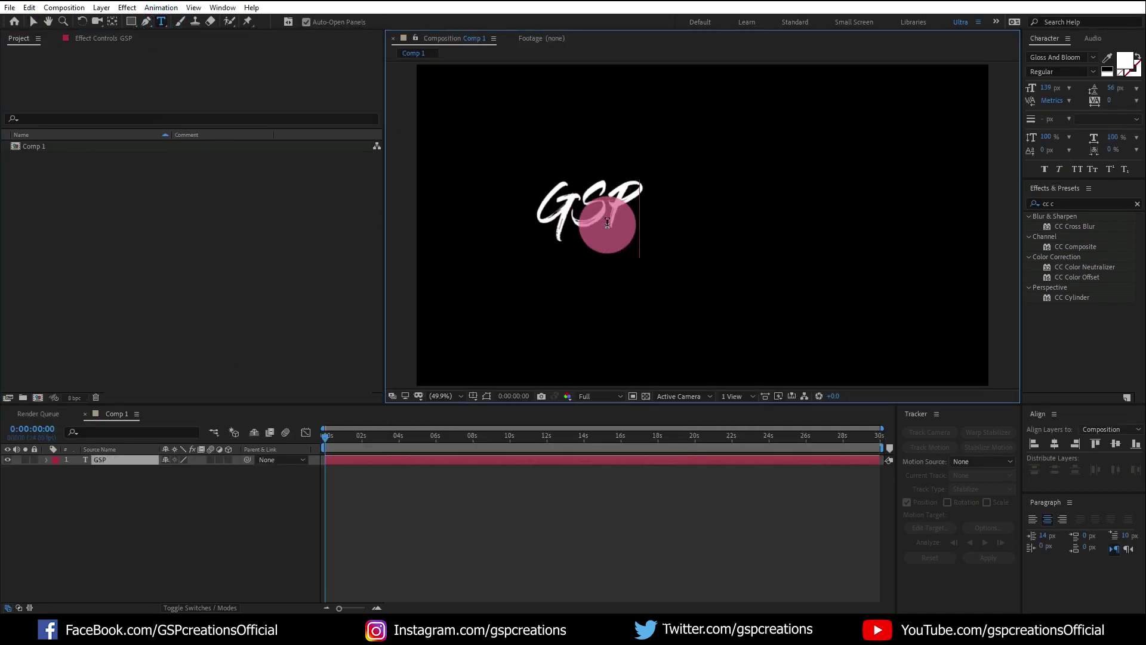
{"action": "type", "text": " Creations"}
{"action": "triple_click", "coordinate": [607, 223]}
{"action": "left_click", "coordinate": [1068, 465]}
{"action": "left_click", "coordinate": [1054, 442]}
{"action": "left_click", "coordinate": [1096, 443]}
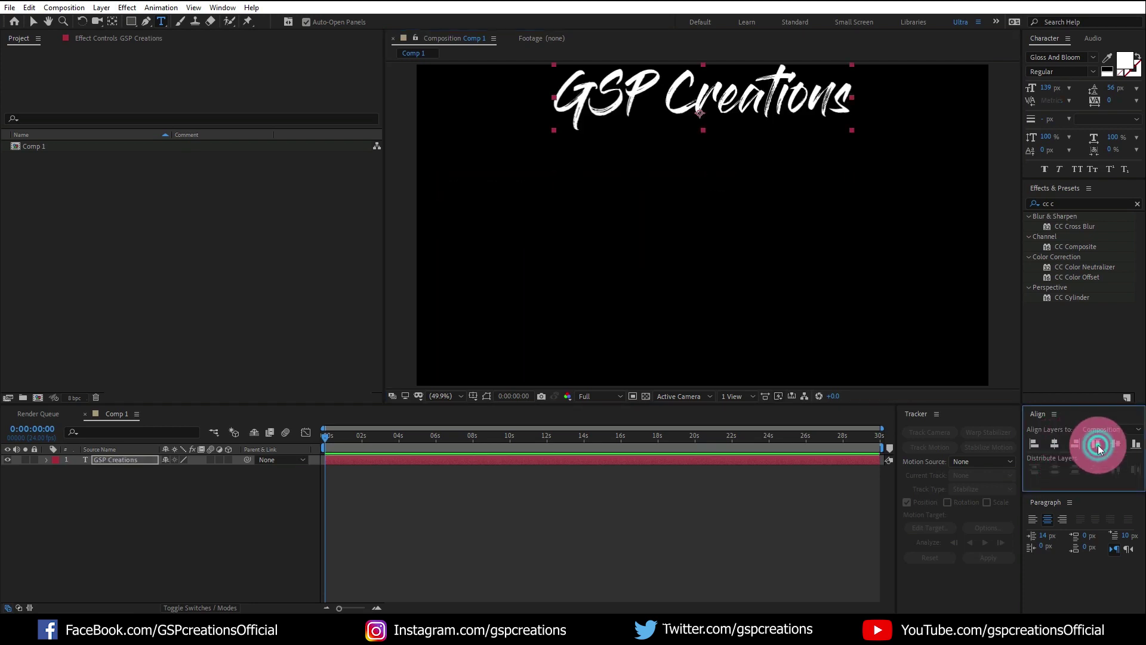
{"action": "left_click", "coordinate": [1116, 443]}
Step: Enlarge the GSP Creations text to a 150 px font size
{"action": "left_click", "coordinate": [33, 22]}
{"action": "double_click", "coordinate": [788, 228]}
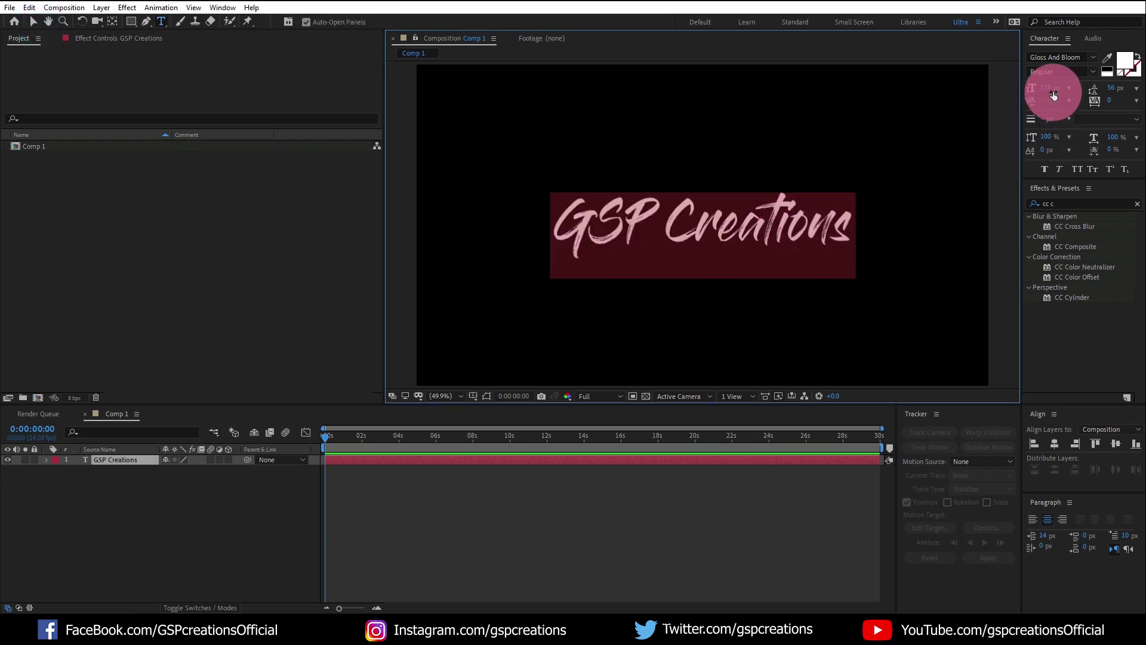
{"action": "mouse_move", "coordinate": [1048, 88]}
{"action": "left_mouse_down"}
{"action": "mouse_move", "coordinate": [1064, 88]}
{"action": "mouse_move", "coordinate": [1047, 88]}
{"action": "left_mouse_up"}
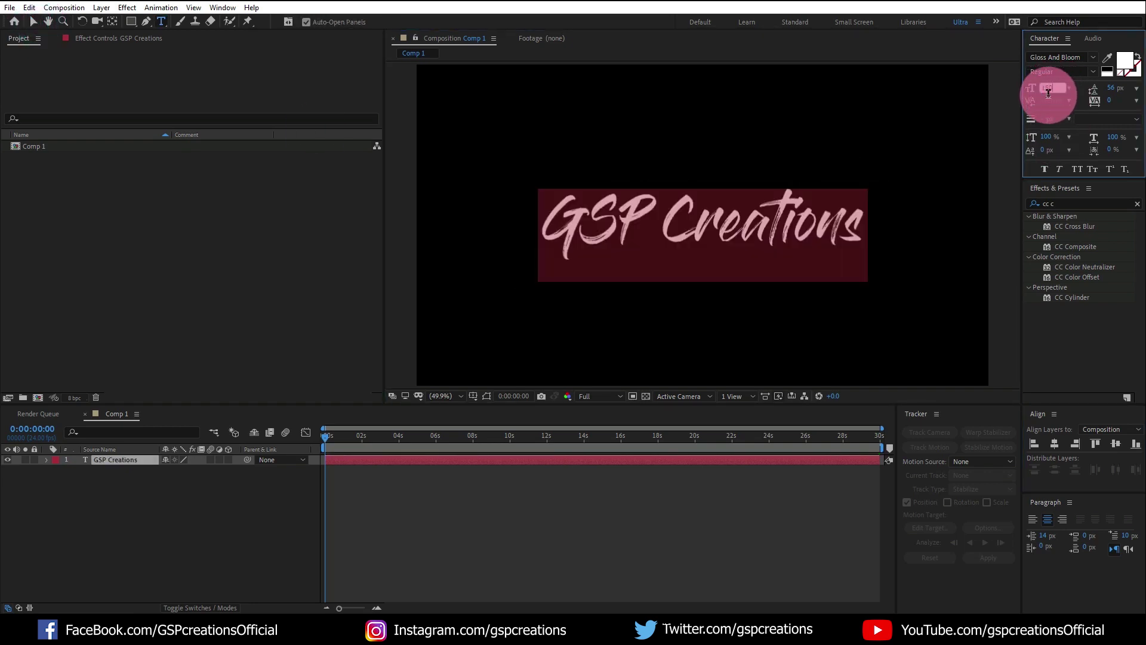
{"action": "left_click", "coordinate": [446, 513]}
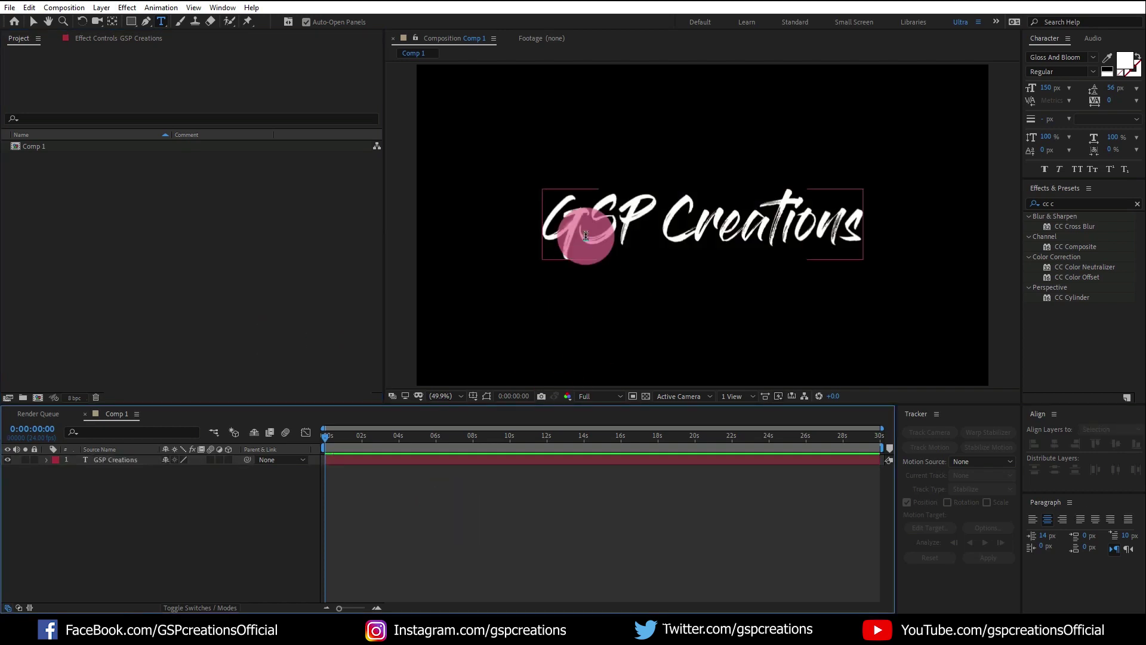
Step: Duplicate the GSP Creations text layer with Ctrl+D
{"action": "left_click", "coordinate": [92, 460]}
{"action": "key", "text": "ctrl+d"}
{"action": "left_click", "coordinate": [127, 490]}
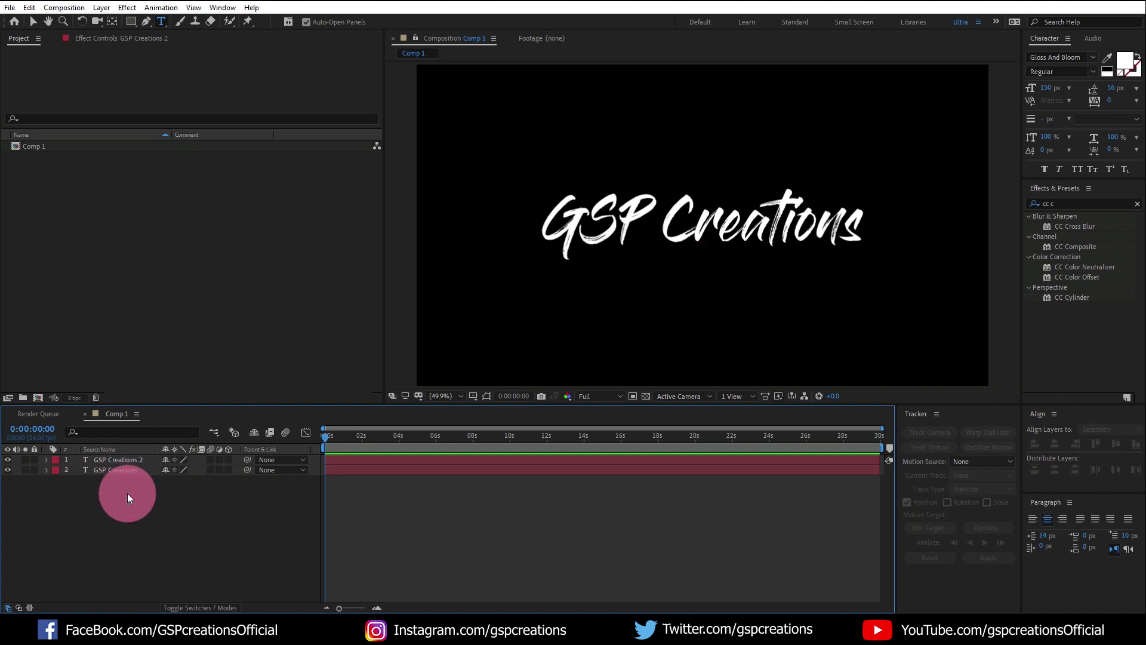
Step: Search 'cc p', apply CC Particle Systems II to GSP Creations 2, and scrub to preview the burst
{"action": "left_click", "coordinate": [1137, 204]}
{"action": "left_click", "coordinate": [1127, 203]}
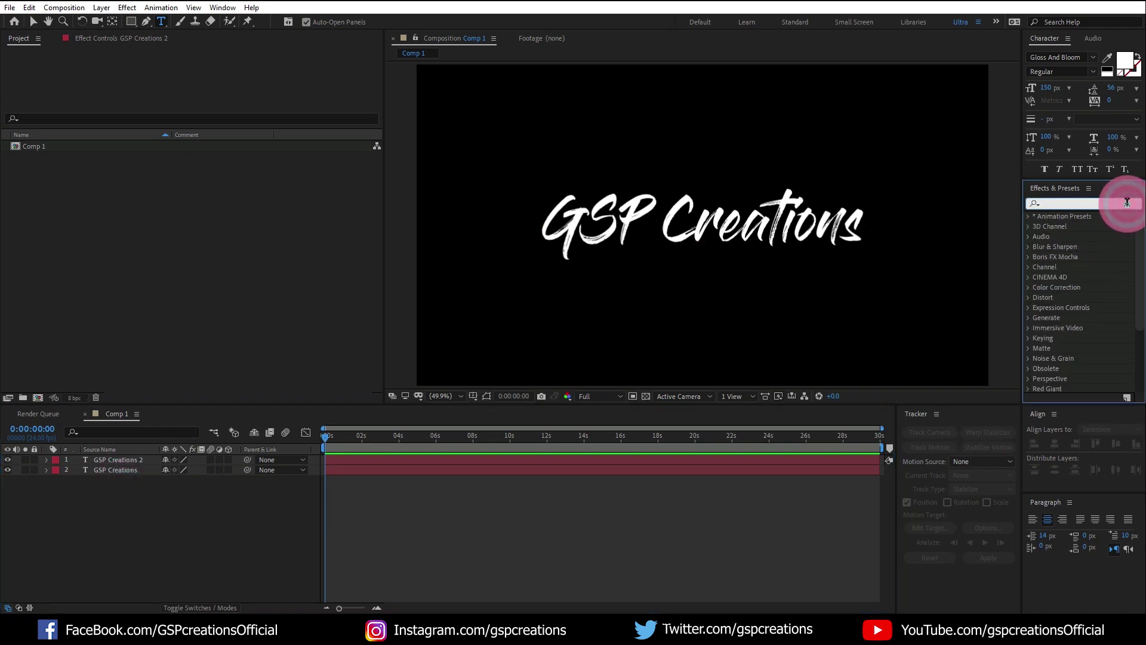
{"action": "type", "text": "cc p"}
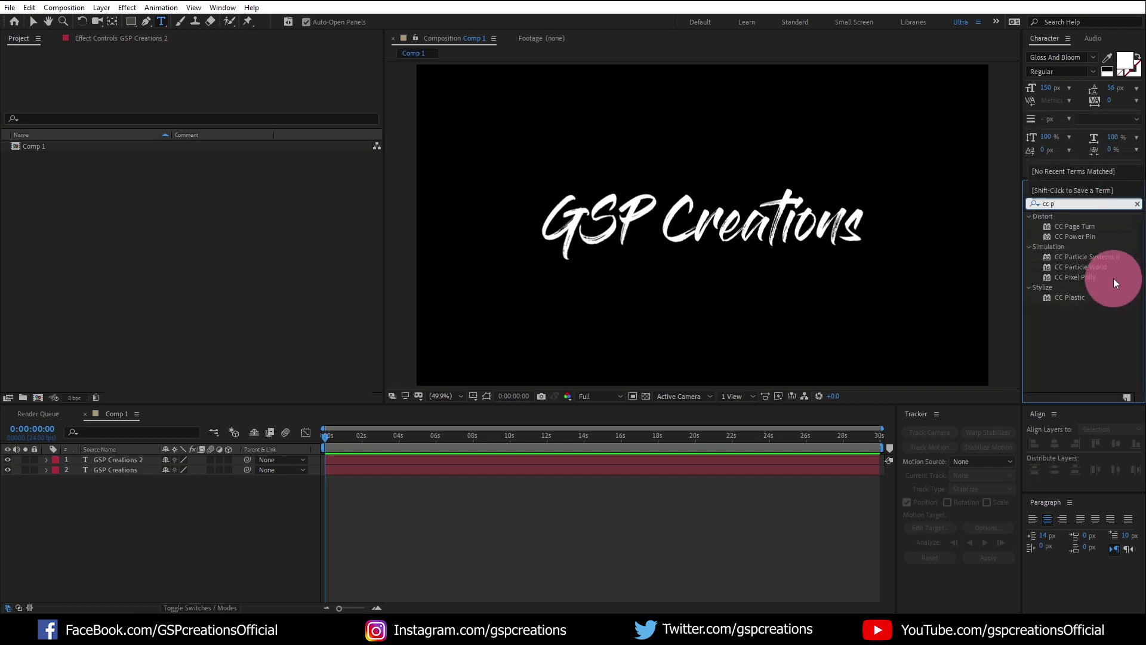
{"action": "left_click", "coordinate": [1093, 257]}
{"action": "left_click_drag", "start_coordinate": [1104, 260], "coordinate": [149, 461]}
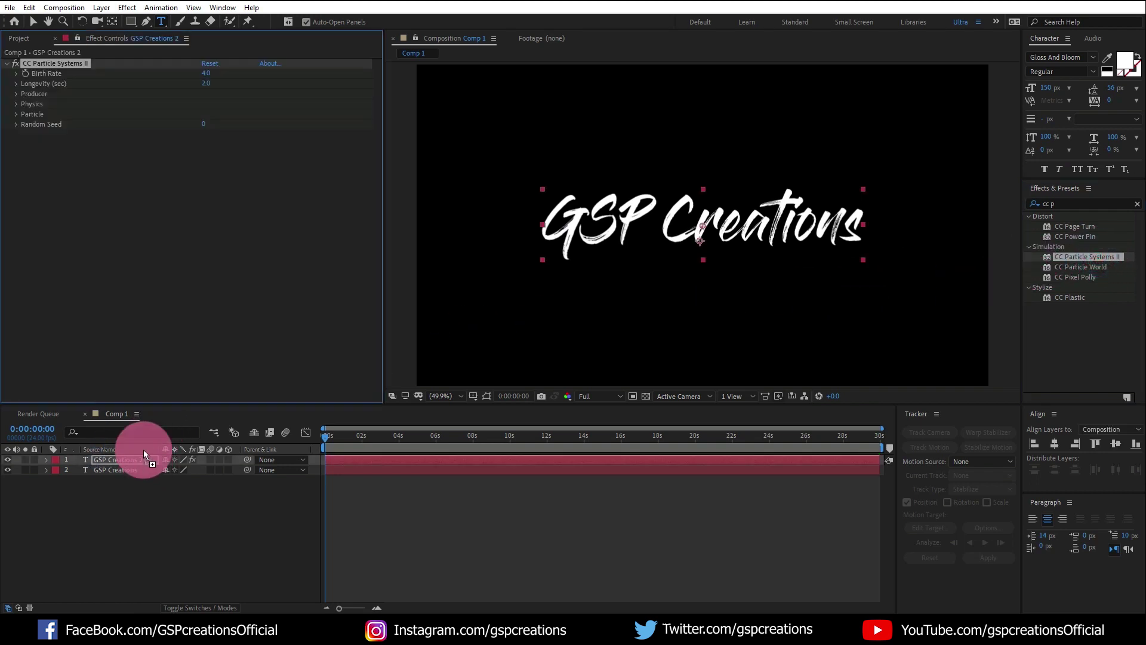
{"action": "left_click", "coordinate": [36, 225]}
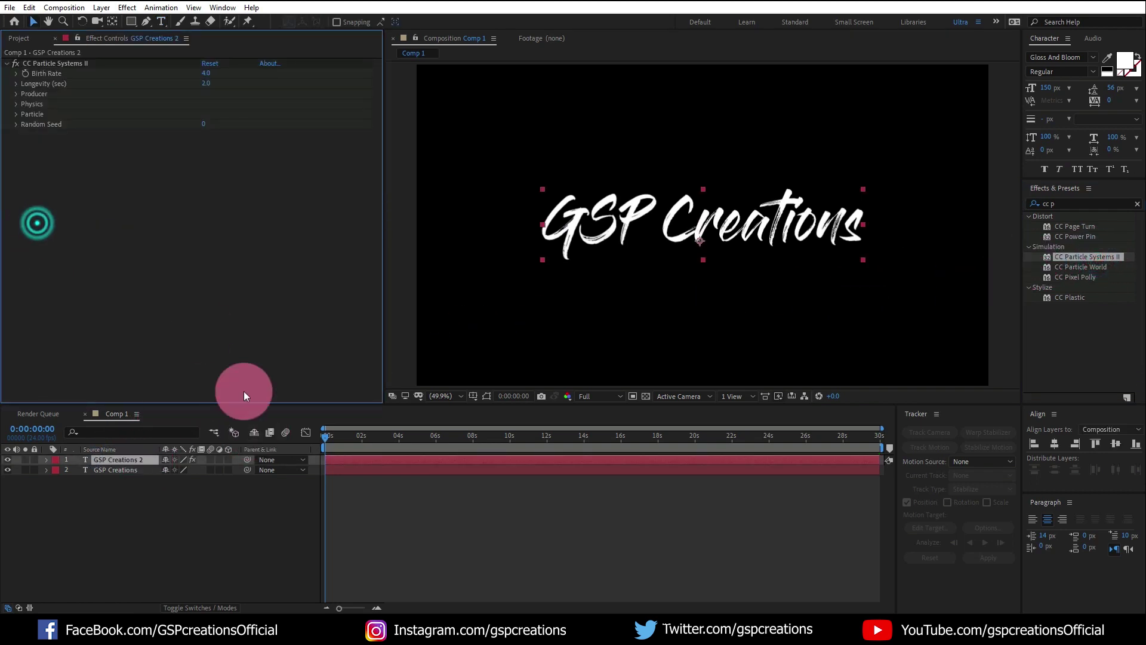
{"action": "left_click", "coordinate": [326, 438]}
{"action": "left_click_drag", "start_coordinate": [325, 438], "coordinate": [328, 440]}
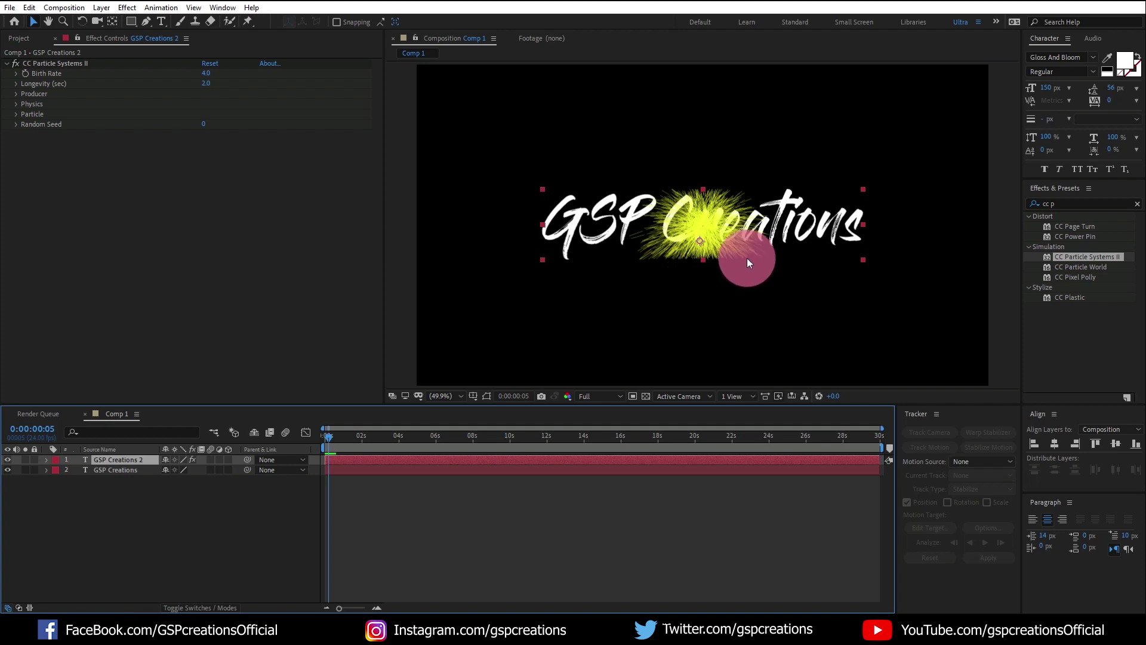
Step: Apply CC Composite to GSP Creations 2 and move it above CC Particle Systems II
{"action": "left_click", "coordinate": [1138, 204]}
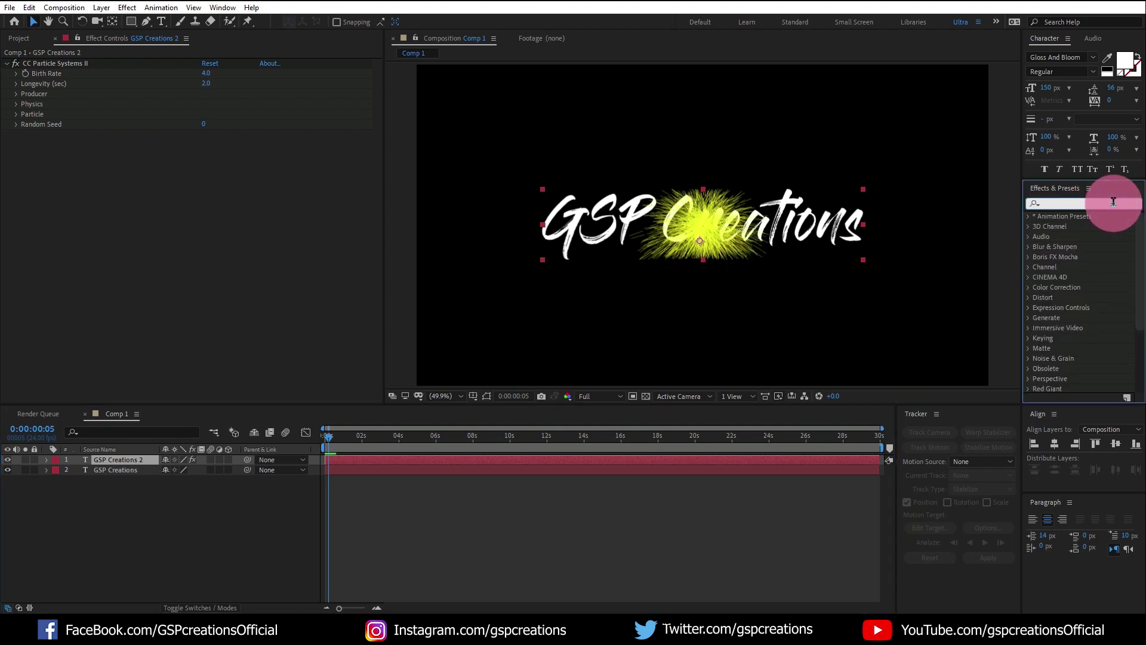
{"action": "type", "text": "cc c"}
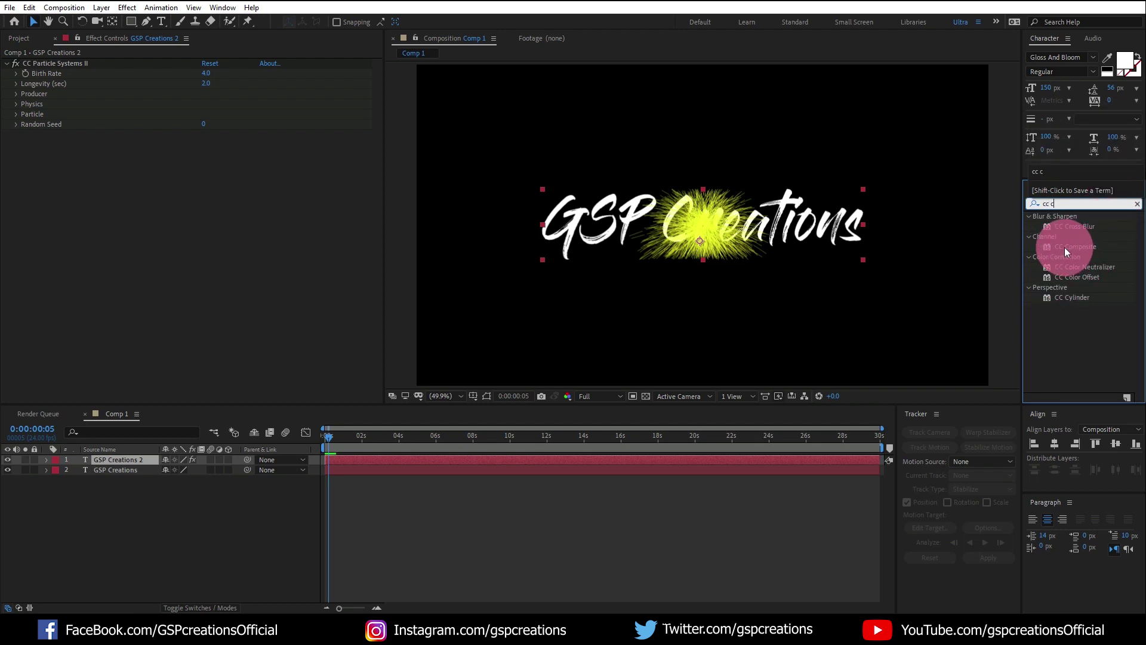
{"action": "left_click_drag", "start_coordinate": [1088, 247], "coordinate": [277, 210]}
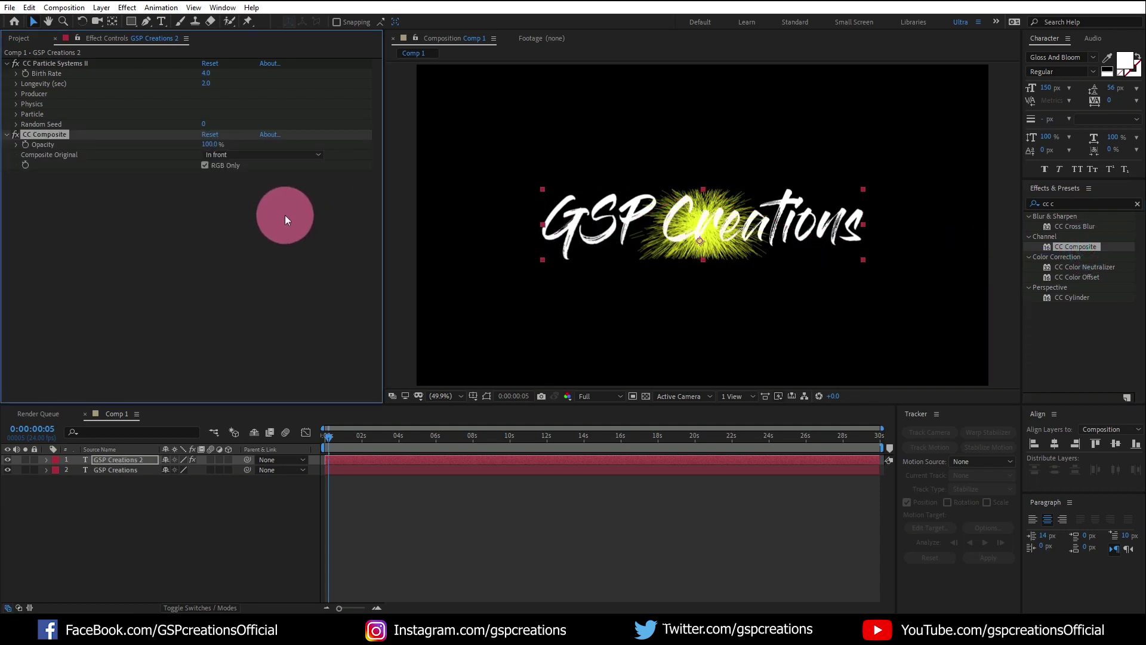
{"action": "left_click_drag", "start_coordinate": [49, 137], "coordinate": [68, 58]}
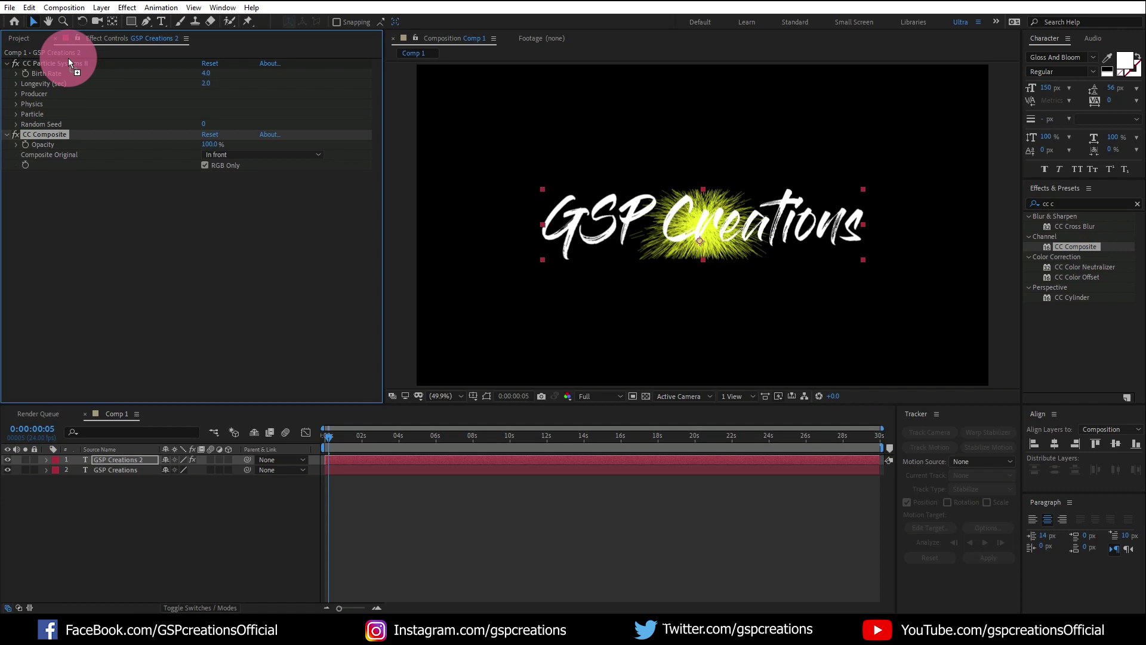
{"action": "left_click_drag", "start_coordinate": [50, 121], "coordinate": [55, 60]}
{"action": "left_click", "coordinate": [66, 136]}
{"action": "left_click", "coordinate": [700, 191]}
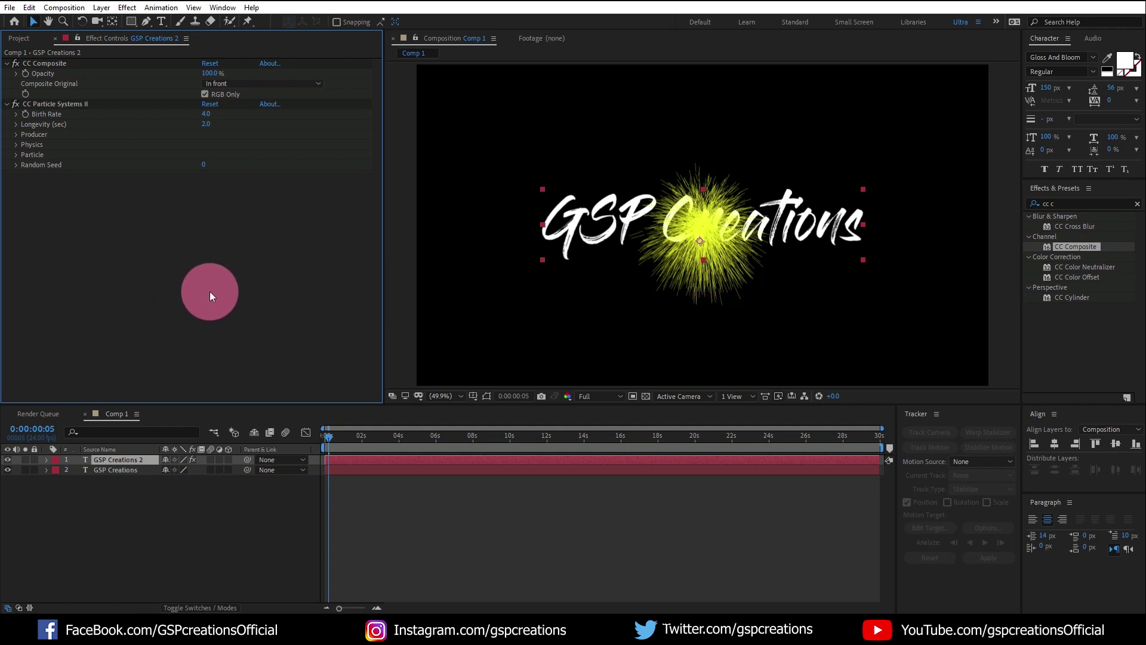
{"action": "left_click_drag", "start_coordinate": [328, 434], "coordinate": [329, 439]}
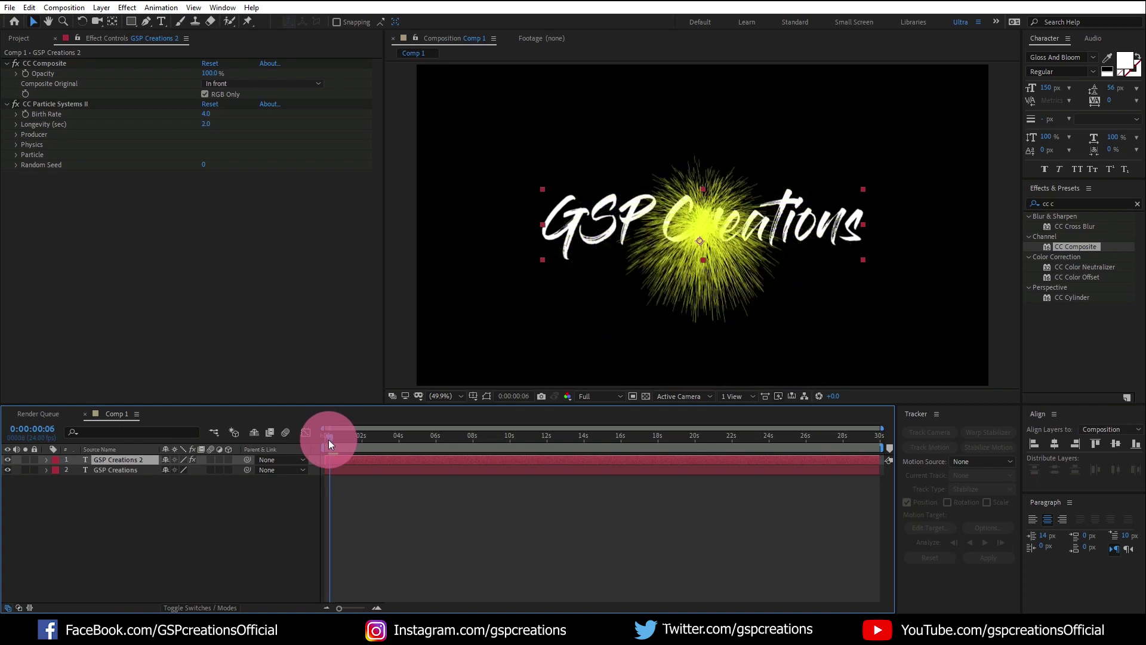
Step: Expand Birth Rate, Longevity, Producer and Physics, then set Birth Rate to 25
{"action": "left_click", "coordinate": [16, 115]}
{"action": "left_click", "coordinate": [17, 141]}
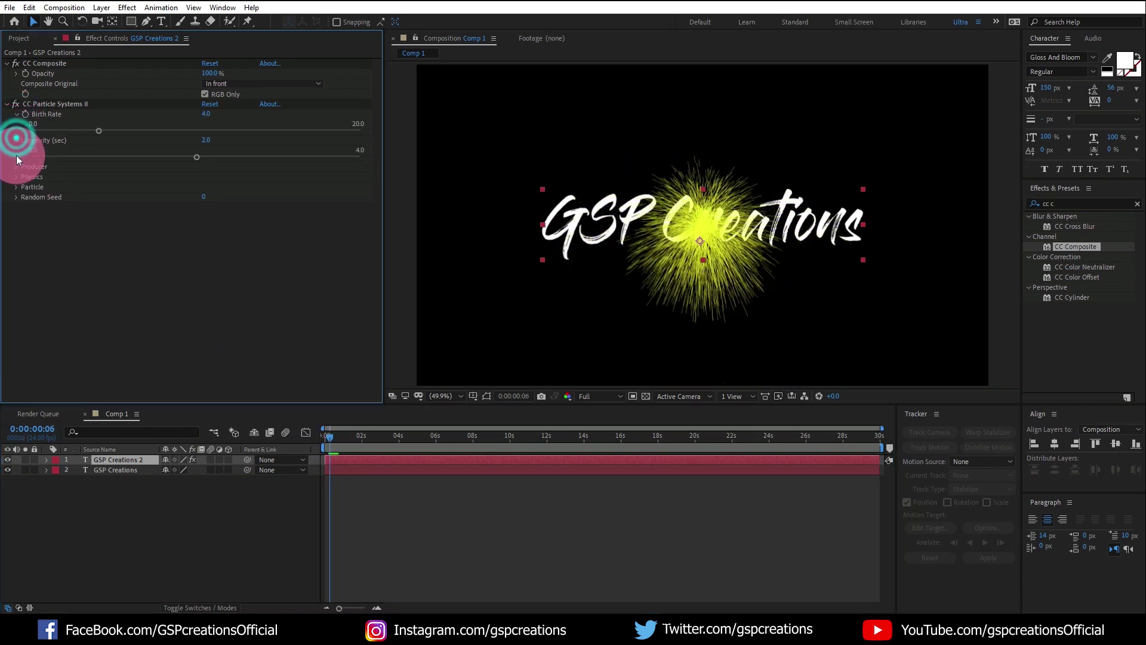
{"action": "left_click", "coordinate": [16, 167]}
{"action": "left_click", "coordinate": [16, 208]}
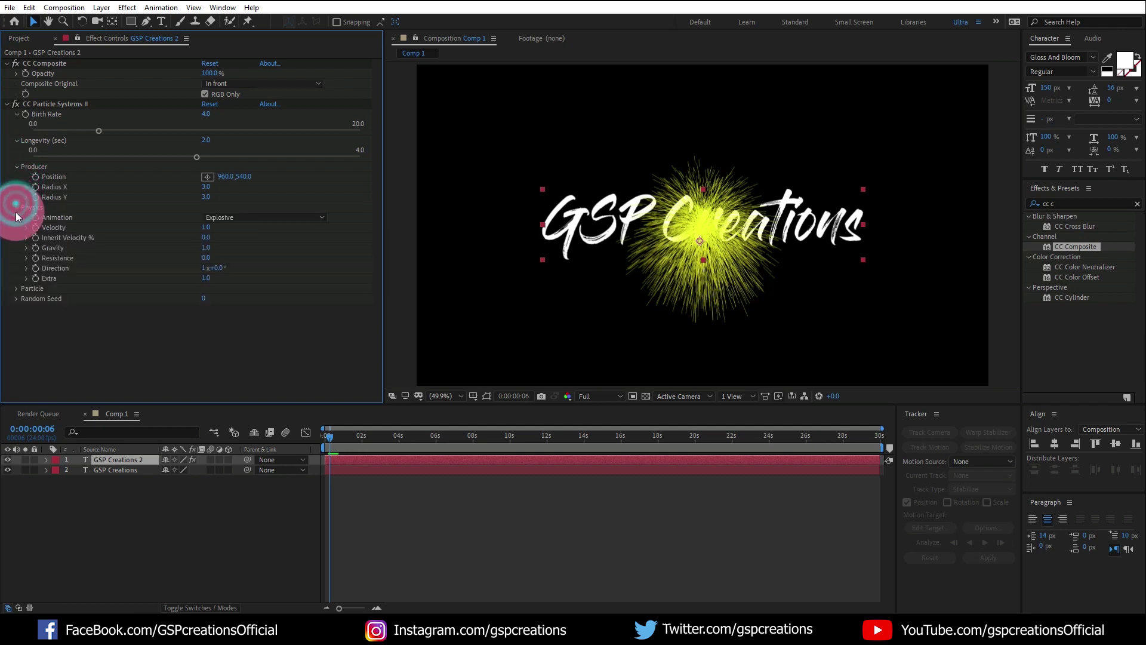
{"action": "left_click", "coordinate": [203, 116]}
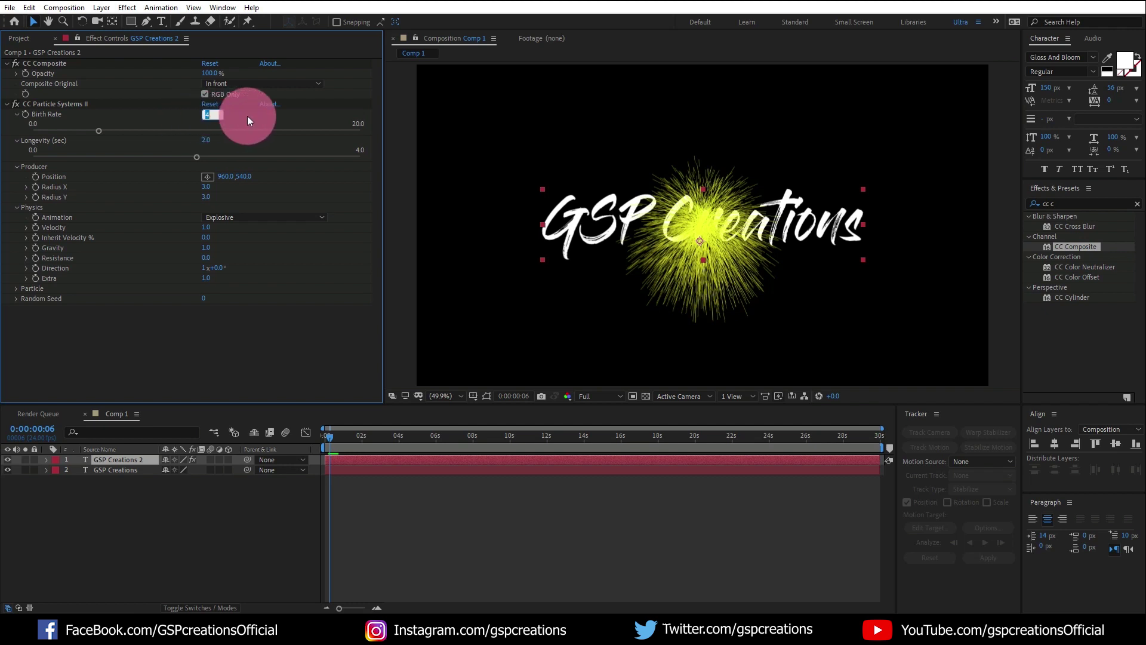
{"action": "type", "text": "25"}
{"action": "key", "text": "Return"}
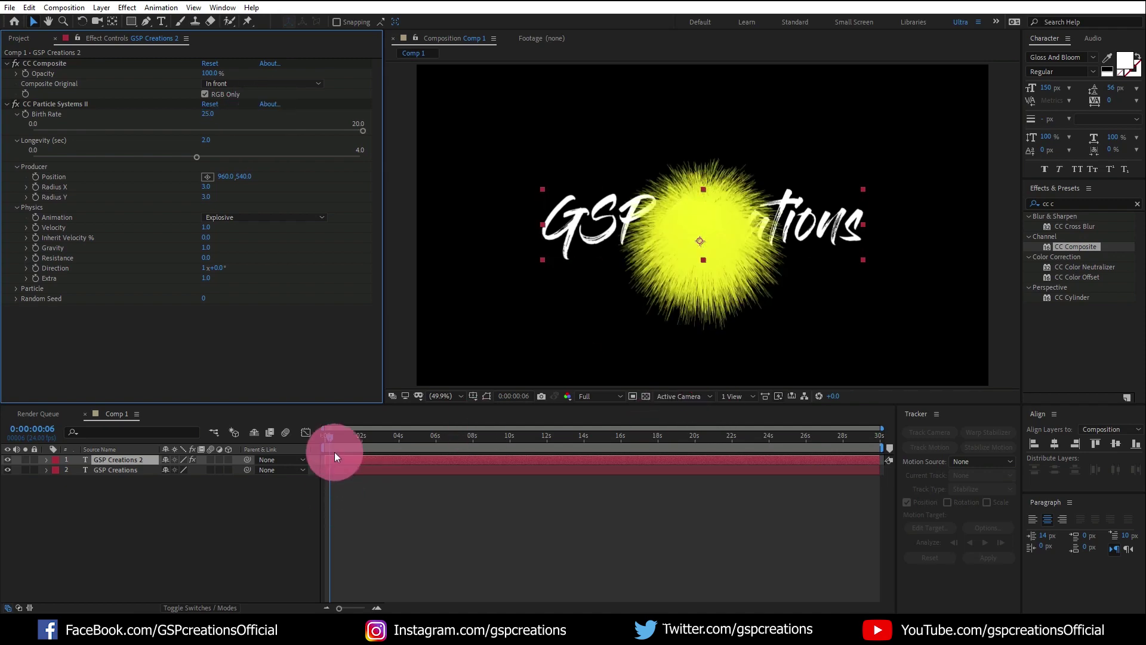
{"action": "left_click_drag", "start_coordinate": [328, 438], "coordinate": [329, 439]}
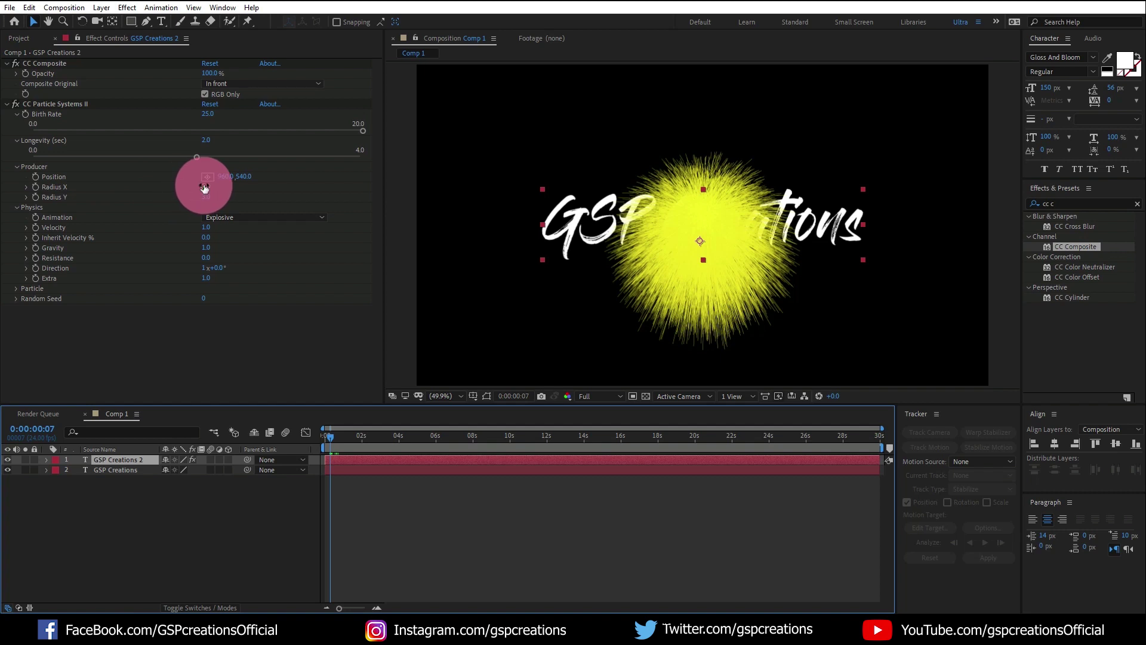
Step: Set Producer Radius X to 1.0 and Radius Y to 15, then return to 0:00
{"action": "left_click", "coordinate": [206, 187]}
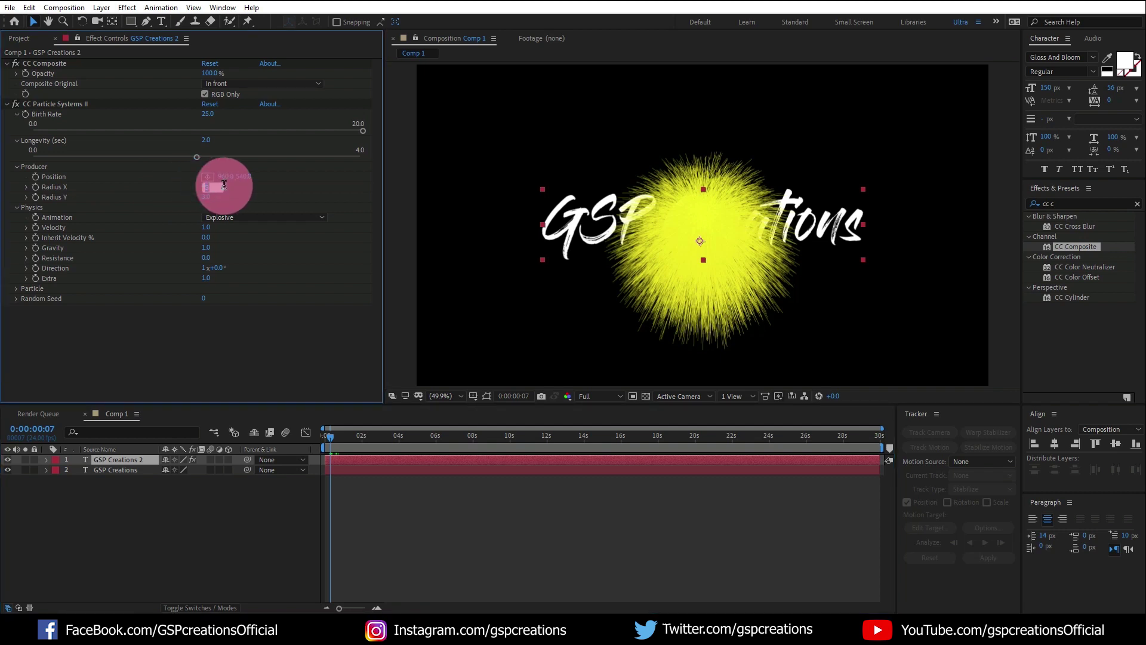
{"action": "type", "text": "1"}
{"action": "key", "text": "Return"}
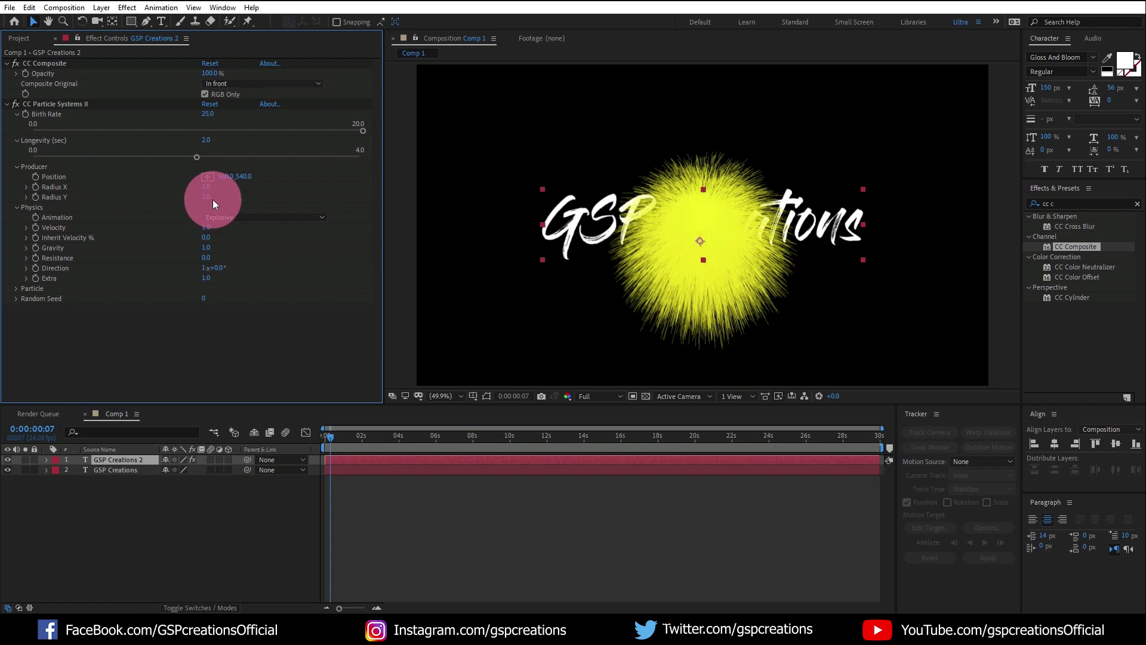
{"action": "mouse_move", "coordinate": [218, 203]}
{"action": "left_mouse_down"}
{"action": "mouse_move", "coordinate": [205, 200]}
{"action": "mouse_move", "coordinate": [238, 206]}
{"action": "left_mouse_up"}
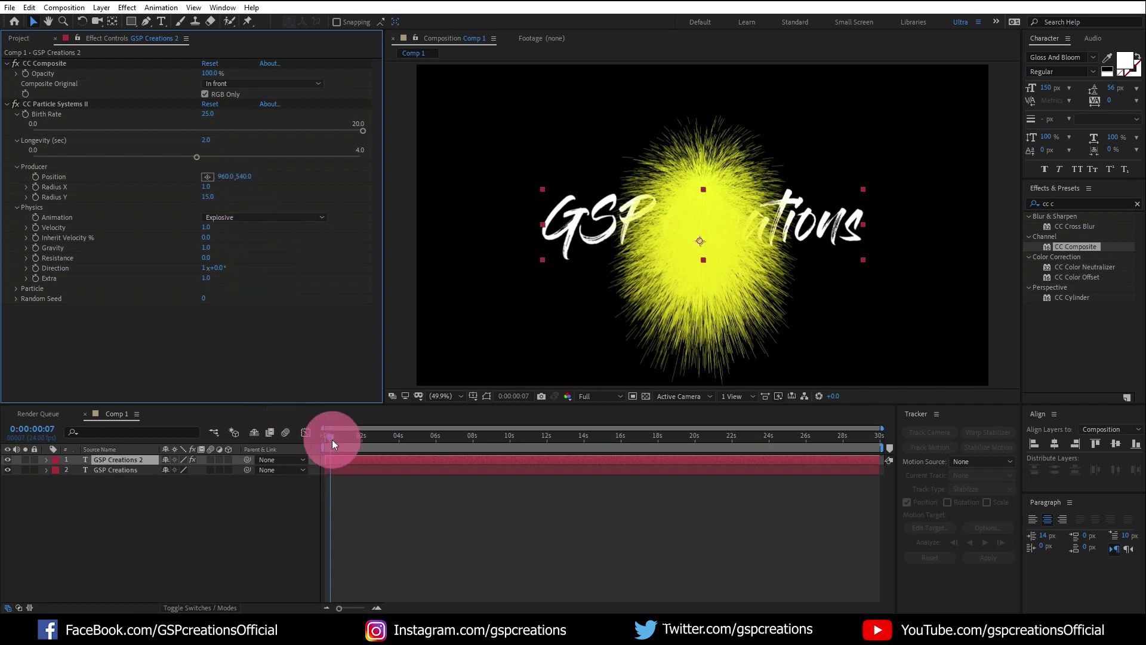
{"action": "left_click_drag", "start_coordinate": [331, 438], "coordinate": [314, 438]}
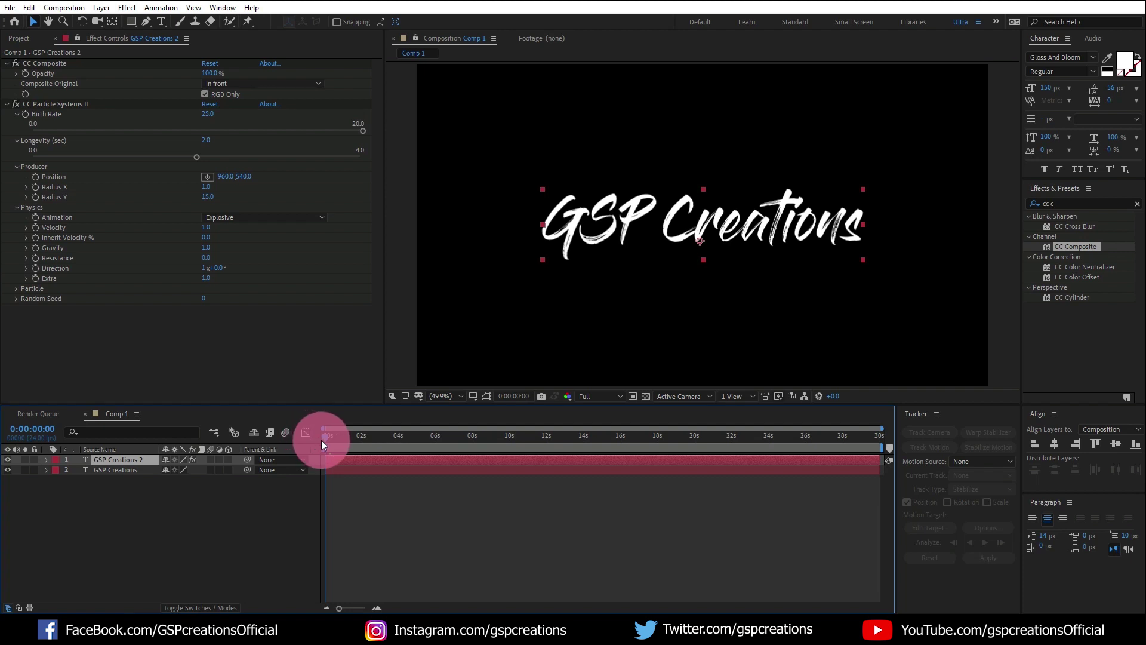
Step: Keyframe Producer Position from 0,540 at 0:00 to X 1920 at 3 seconds
{"action": "left_click", "coordinate": [35, 179]}
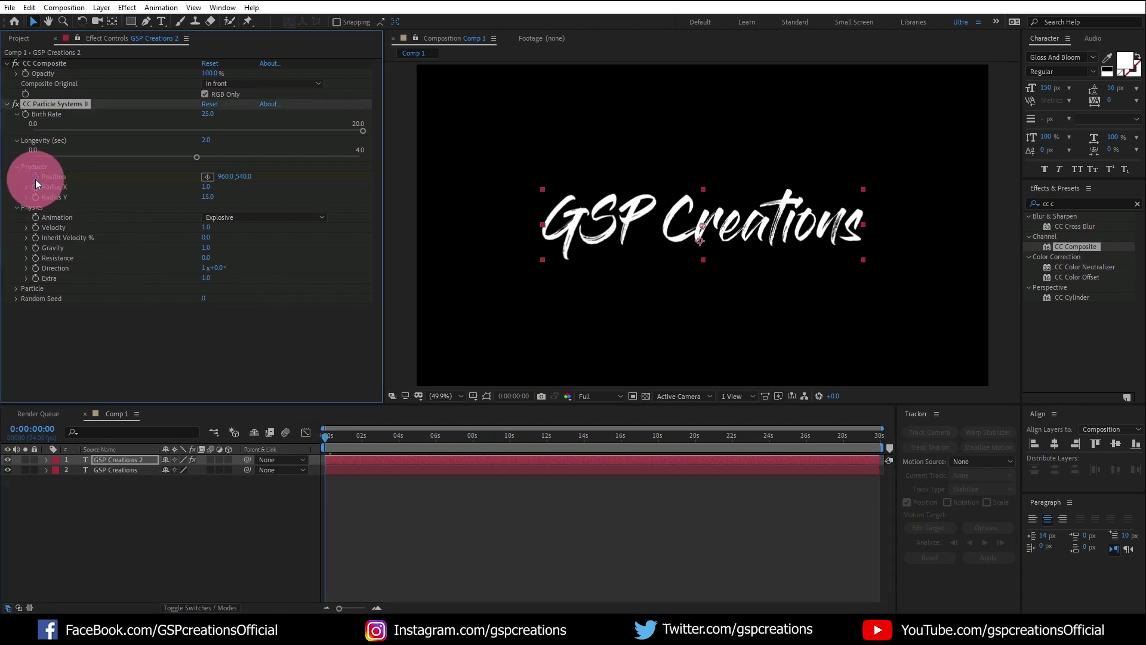
{"action": "left_click", "coordinate": [224, 184]}
{"action": "left_click", "coordinate": [229, 180]}
{"action": "left_click", "coordinate": [244, 192]}
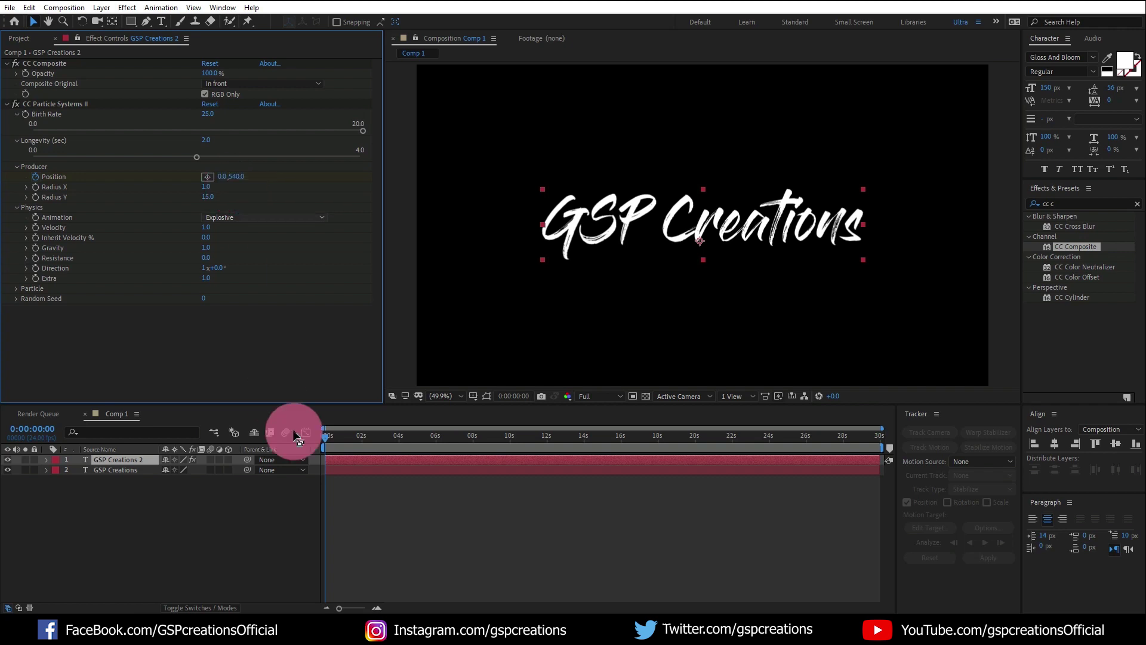
{"action": "left_click_drag", "start_coordinate": [327, 439], "coordinate": [379, 438]}
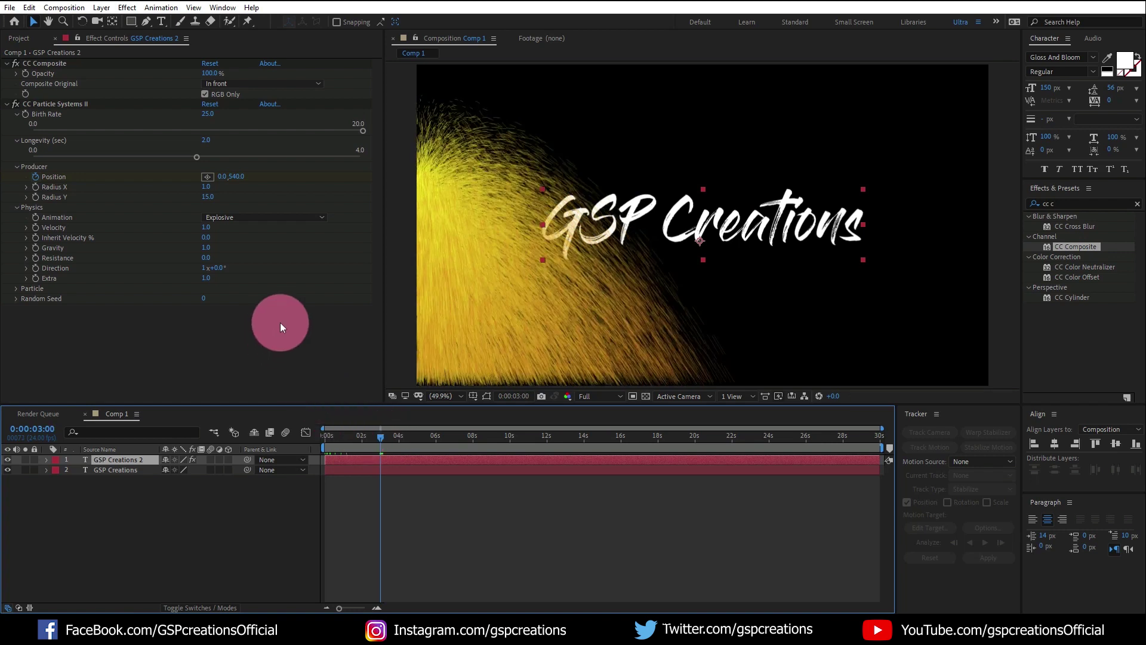
{"action": "left_click", "coordinate": [223, 178]}
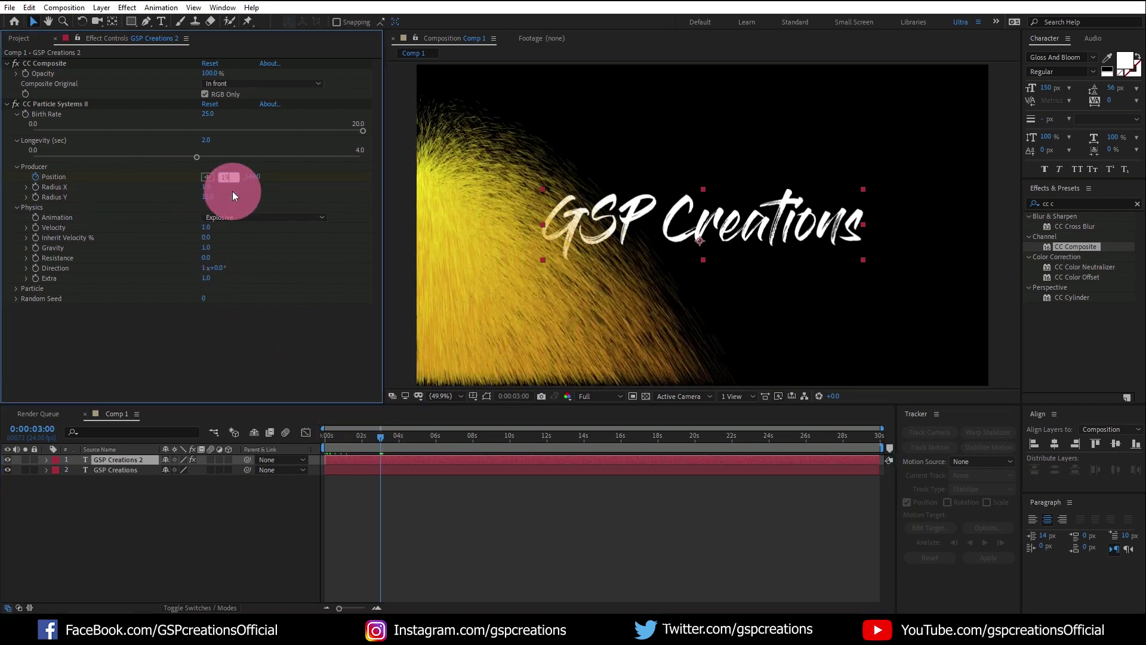
{"action": "type", "text": "1920"}
{"action": "key", "text": "Return"}
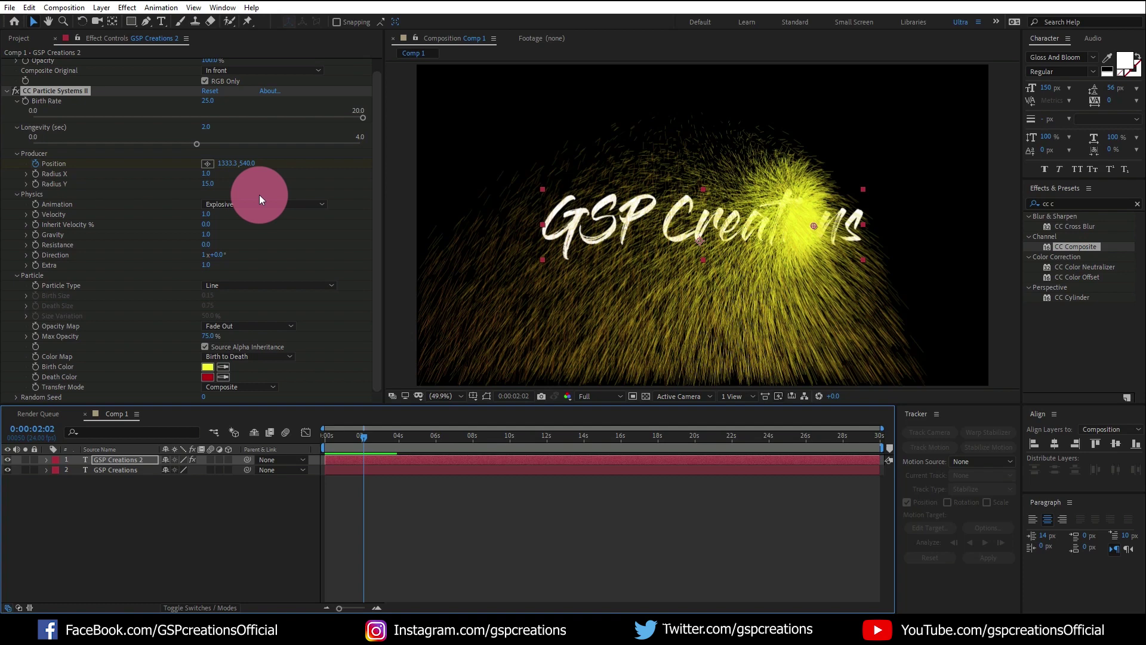
Step: Set the particle Animation to Direction with Velocity 0.1, then jump to the start
{"action": "left_click", "coordinate": [259, 202]}
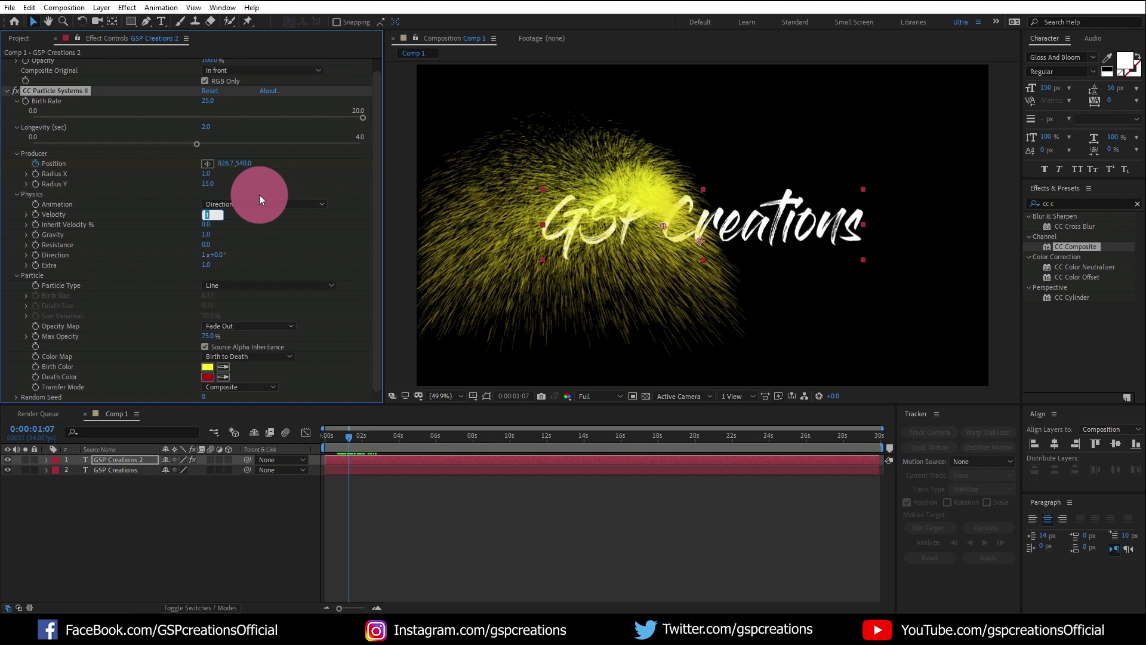
{"action": "type", "text": "0.1"}
{"action": "key", "text": "Return"}
{"action": "key", "text": "Home"}
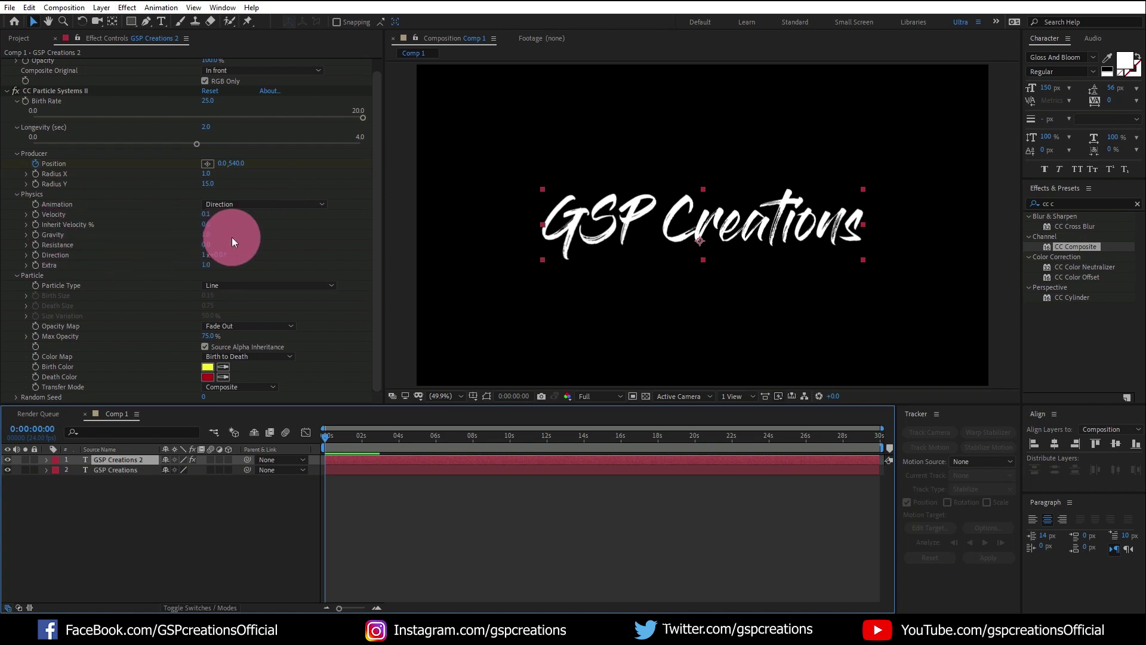
Step: Set Physics Gravity to -1 and preview the upward-drifting particles
{"action": "mouse_move", "coordinate": [326, 434]}
{"action": "left_mouse_down"}
{"action": "mouse_move", "coordinate": [356, 435]}
{"action": "mouse_move", "coordinate": [346, 435]}
{"action": "left_mouse_up"}
{"action": "left_click", "coordinate": [205, 231]}
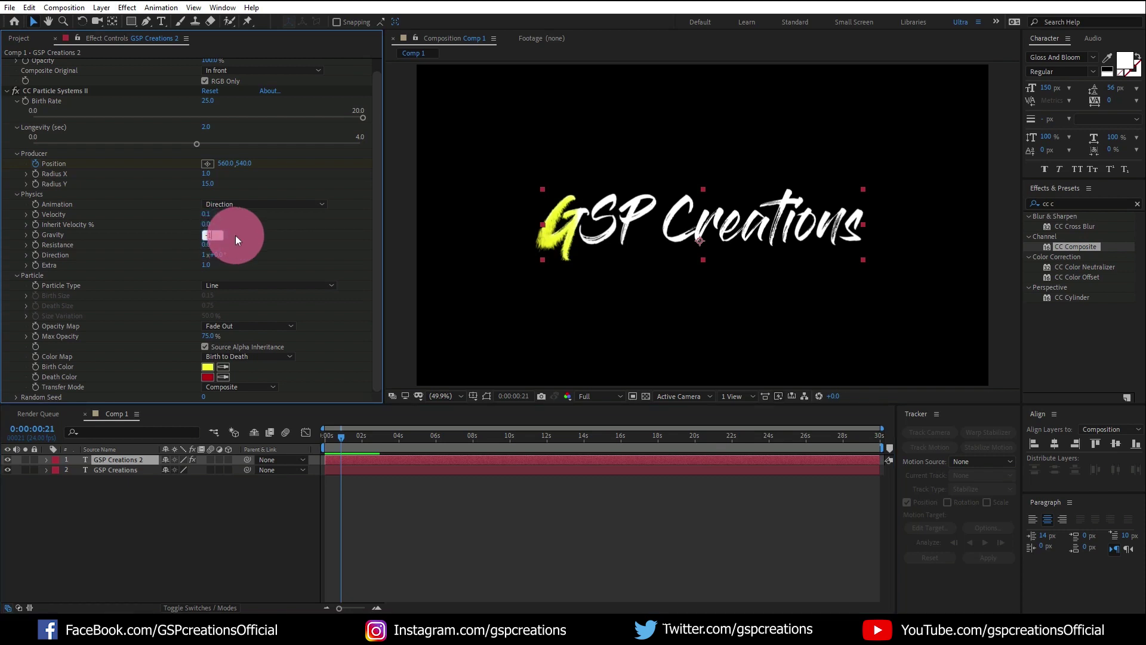
{"action": "type", "text": "-1"}
{"action": "left_click", "coordinate": [250, 237]}
{"action": "left_click", "coordinate": [324, 438]}
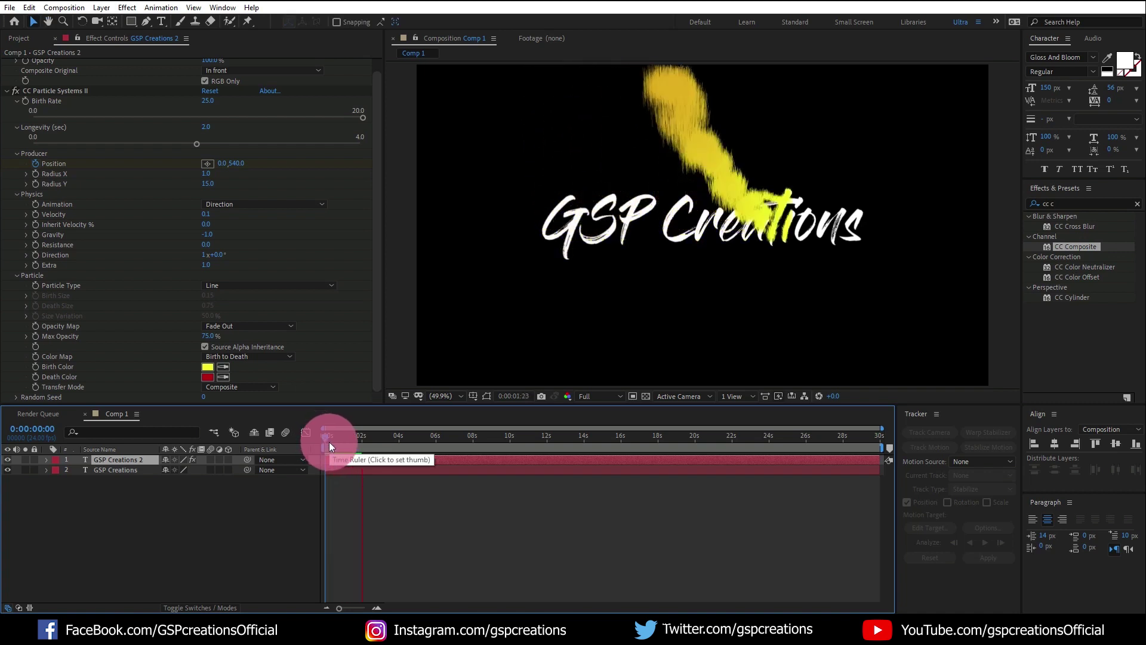
{"action": "key", "text": "space"}
{"action": "left_click_drag", "start_coordinate": [369, 439], "coordinate": [327, 435]}
{"action": "left_click", "coordinate": [324, 327]}
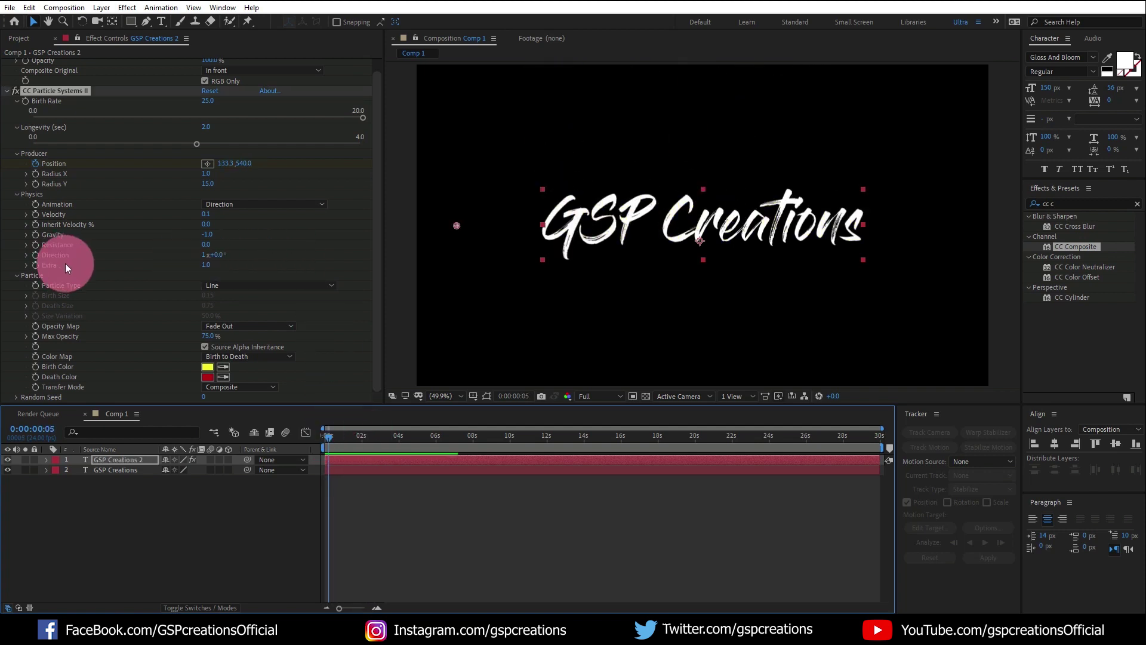
Step: Set Physics Extra to 20 and begin editing Max Opacity
{"action": "left_click", "coordinate": [206, 265]}
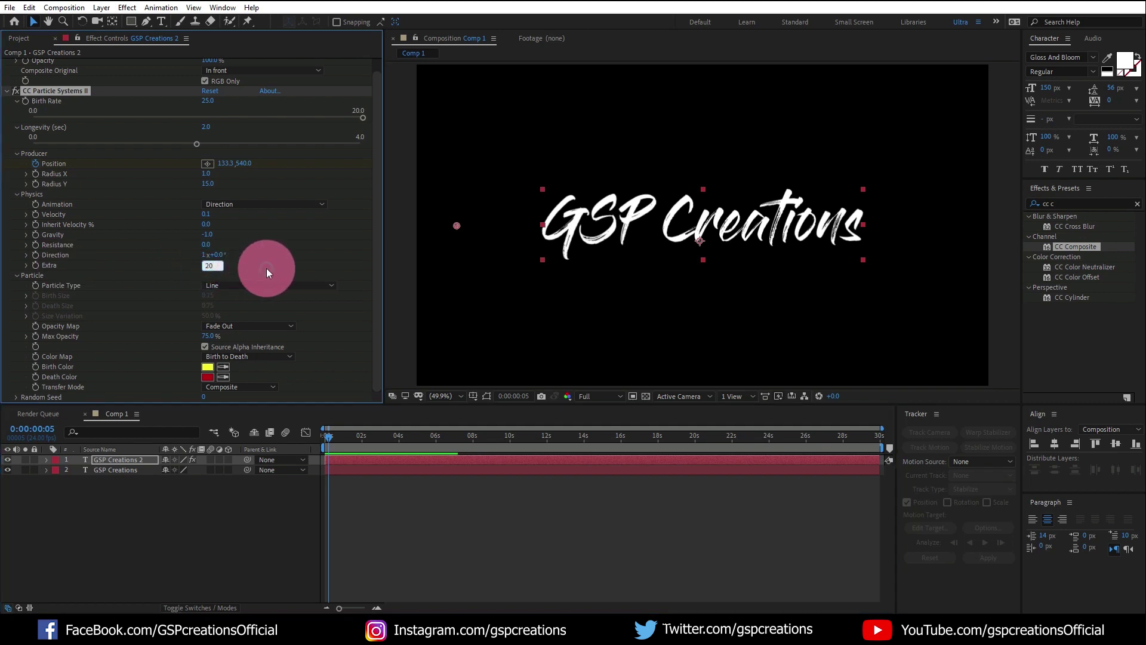
{"action": "key", "text": "Return"}
{"action": "key", "text": "Home"}
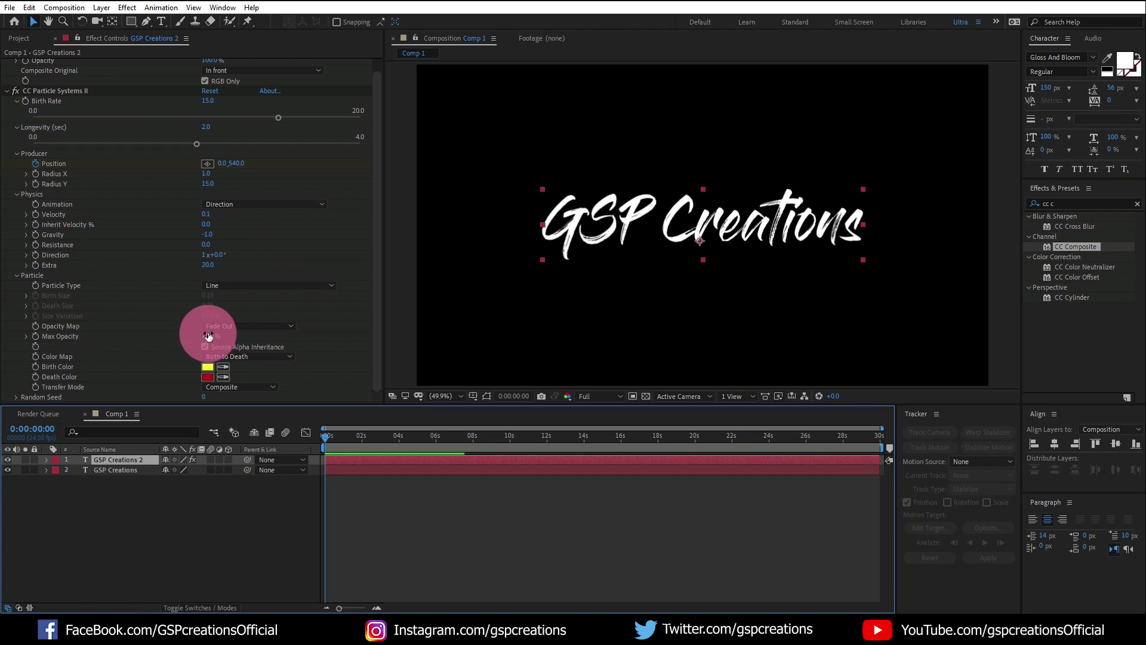
{"action": "left_click", "coordinate": [208, 336]}
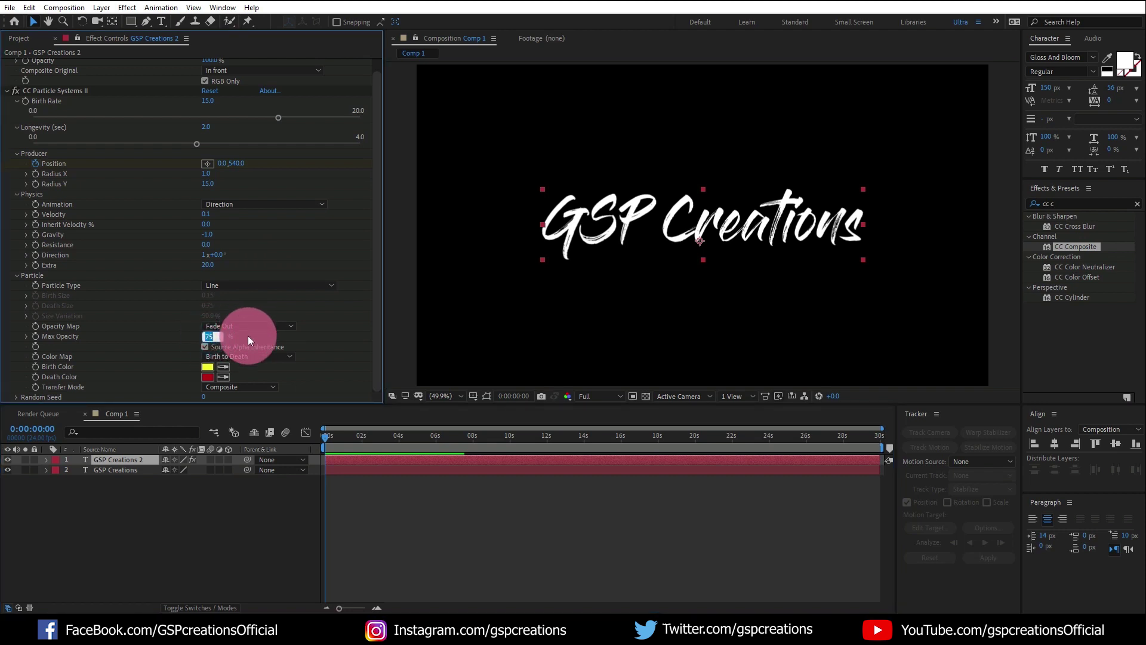
Step: Set Max Opacity to 25% and the particle Birth Color to white
{"action": "type", "text": "25"}
{"action": "left_click", "coordinate": [324, 338]}
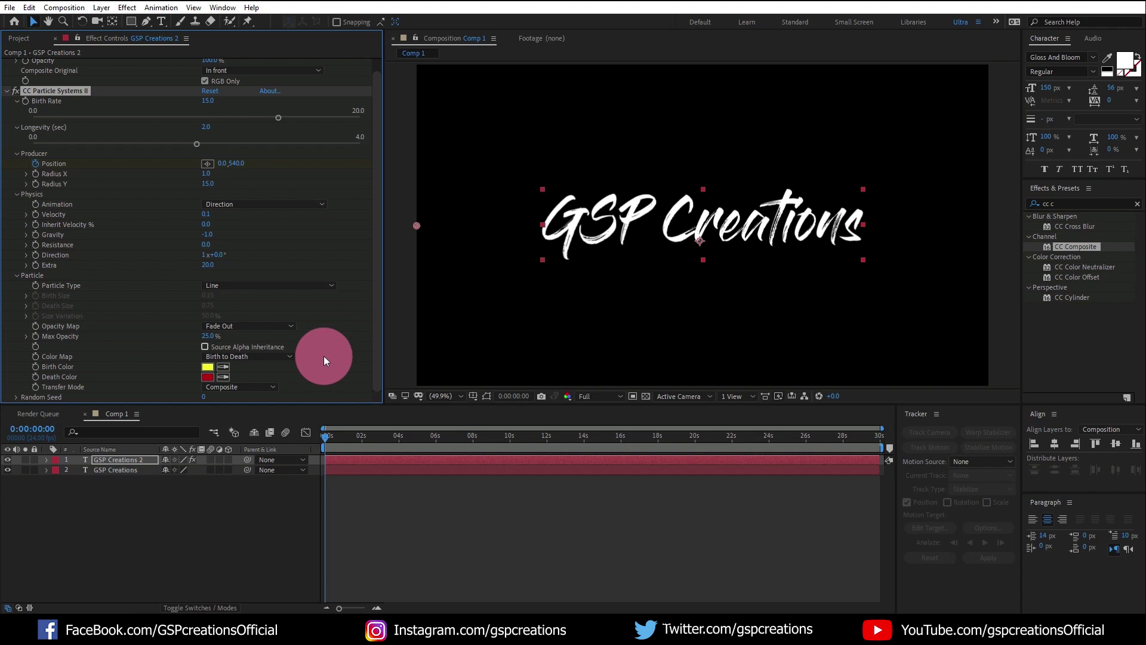
{"action": "left_click", "coordinate": [18, 397]}
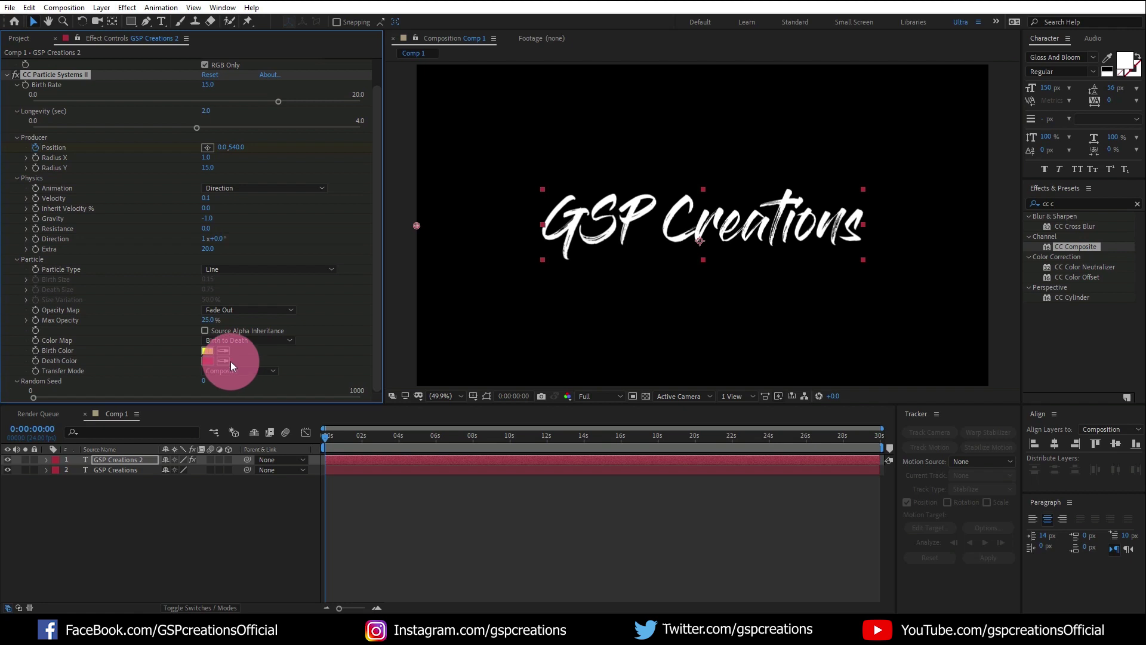
{"action": "left_click", "coordinate": [207, 351]}
{"action": "left_click_drag", "start_coordinate": [345, 328], "coordinate": [301, 223]}
{"action": "left_click", "coordinate": [577, 231]}
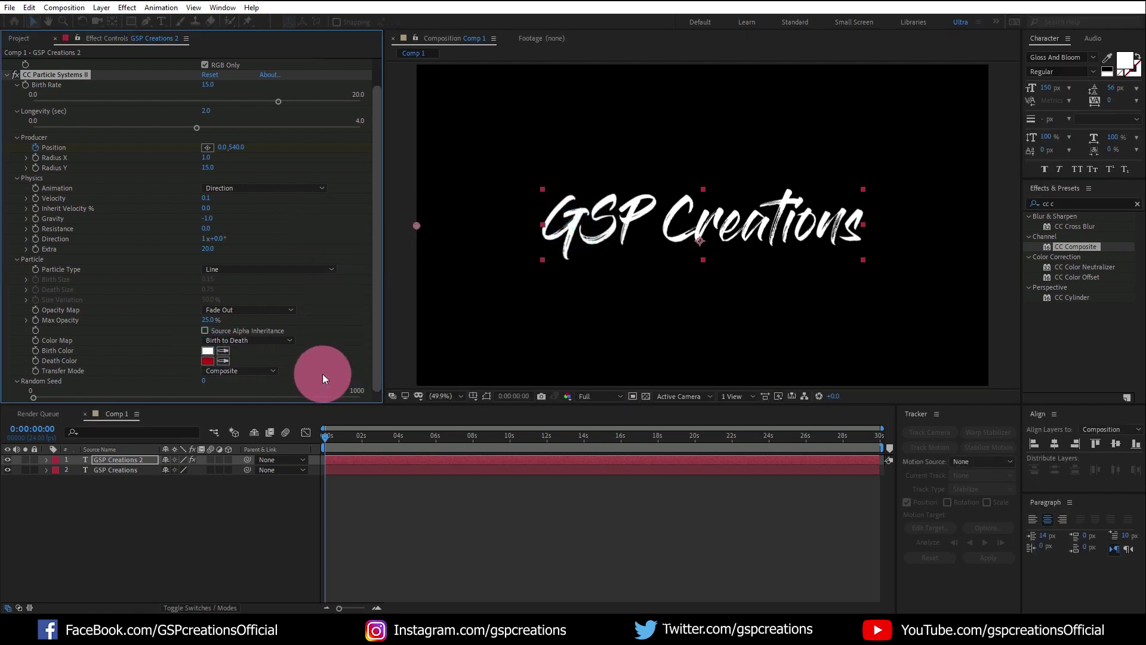
Step: Set the particle Death Color to gray hex 777777
{"action": "left_click", "coordinate": [207, 359]}
{"action": "mouse_move", "coordinate": [323, 352]}
{"action": "left_mouse_down"}
{"action": "mouse_move", "coordinate": [332, 345]}
{"action": "mouse_move", "coordinate": [308, 350]}
{"action": "left_mouse_up"}
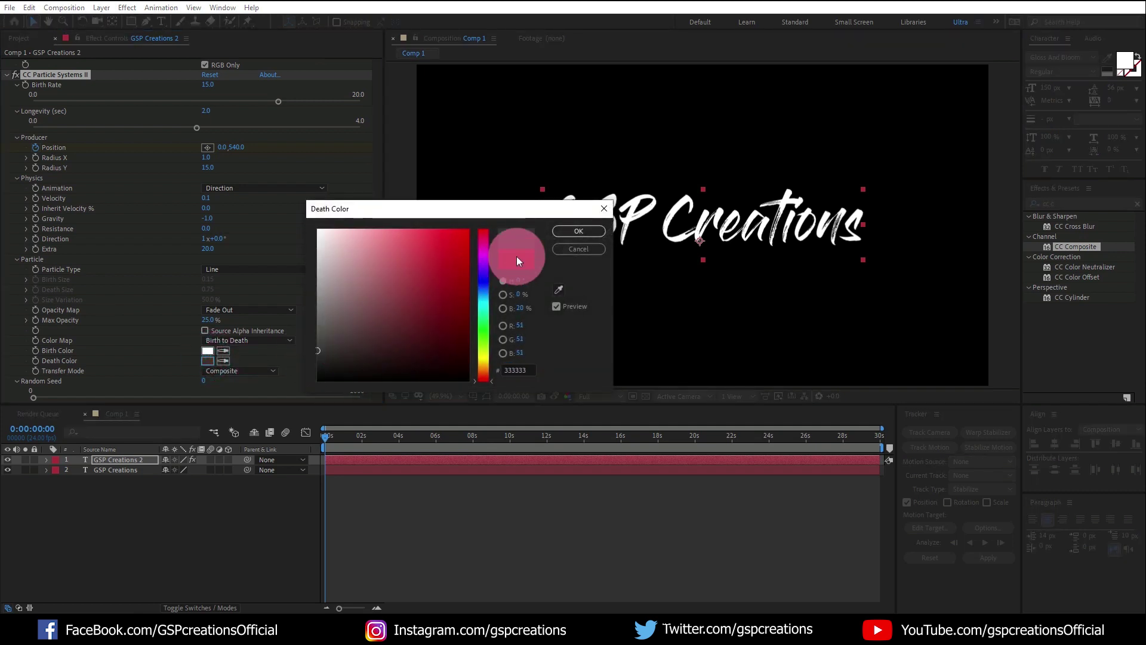
{"action": "left_click", "coordinate": [560, 231]}
{"action": "left_click_drag", "start_coordinate": [315, 342], "coordinate": [317, 309]}
{"action": "left_click", "coordinate": [512, 366]}
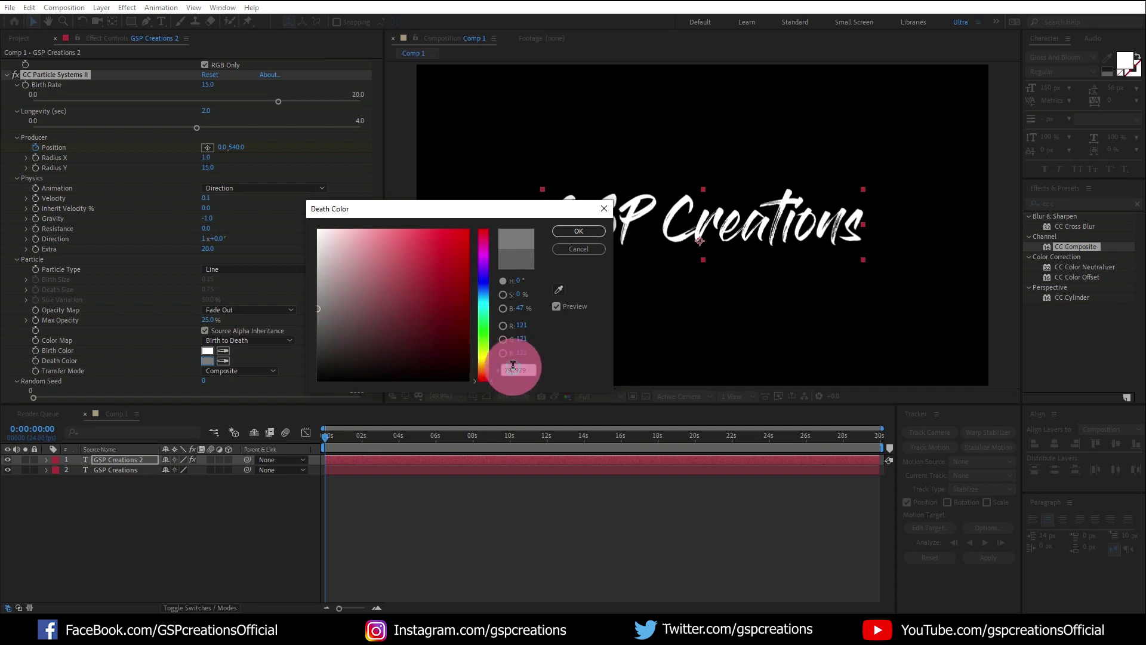
{"action": "double_click", "coordinate": [516, 367]}
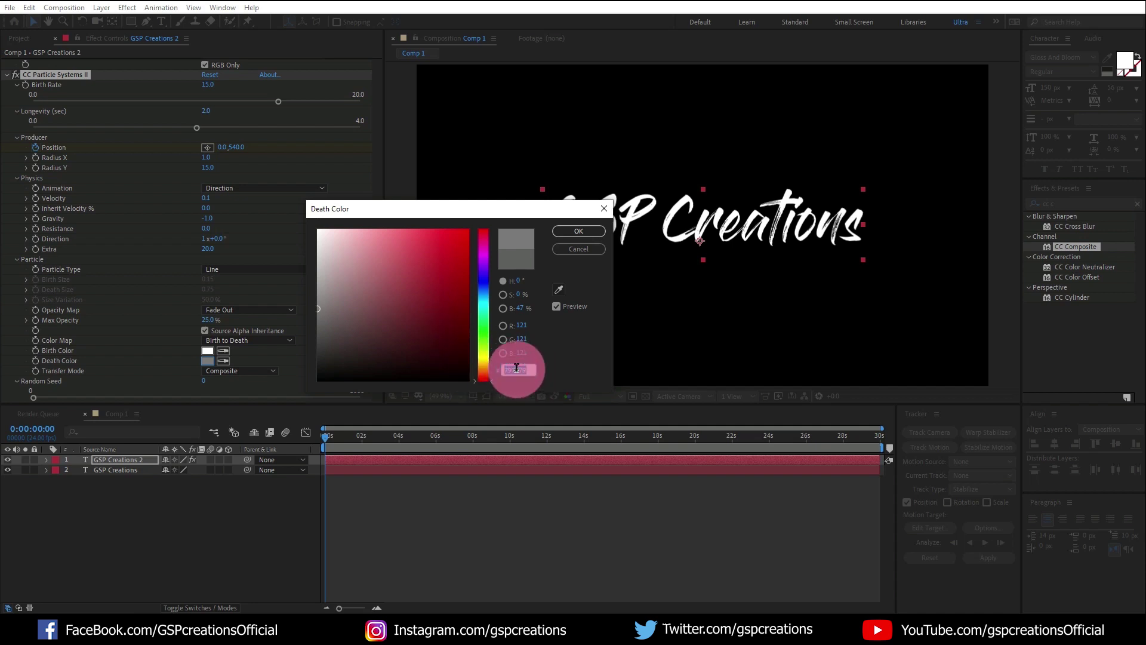
{"action": "type", "text": "777777"}
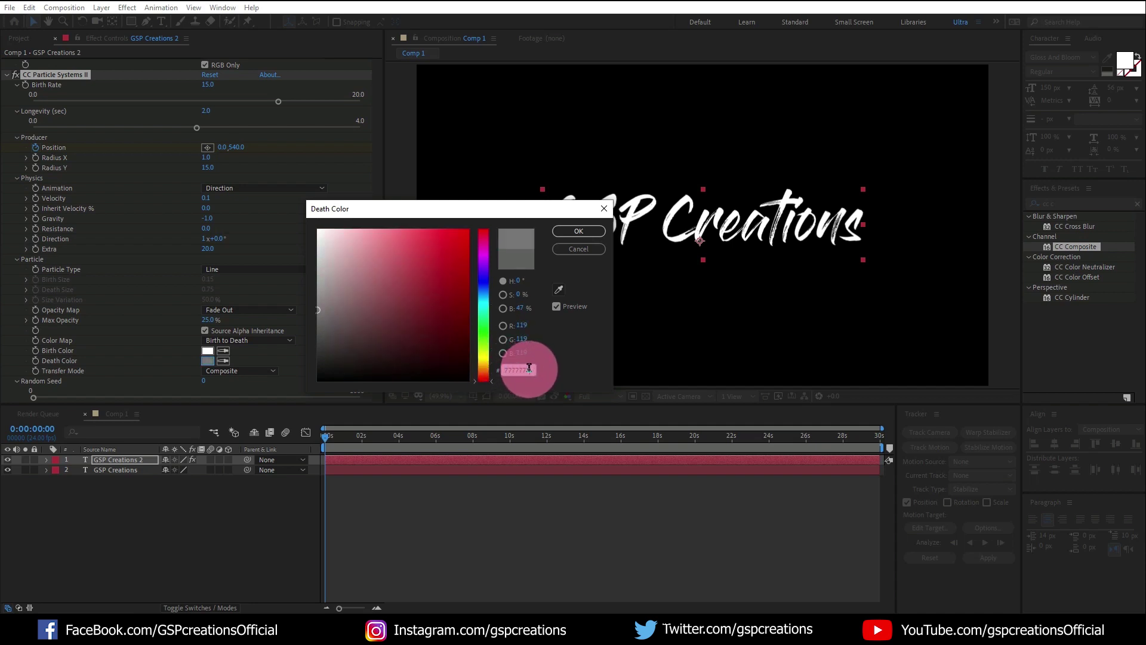
{"action": "left_click", "coordinate": [575, 232]}
Step: Preview from frame 0, then turn off Source Alpha Inheritance in the particle settings
{"action": "left_click", "coordinate": [325, 435]}
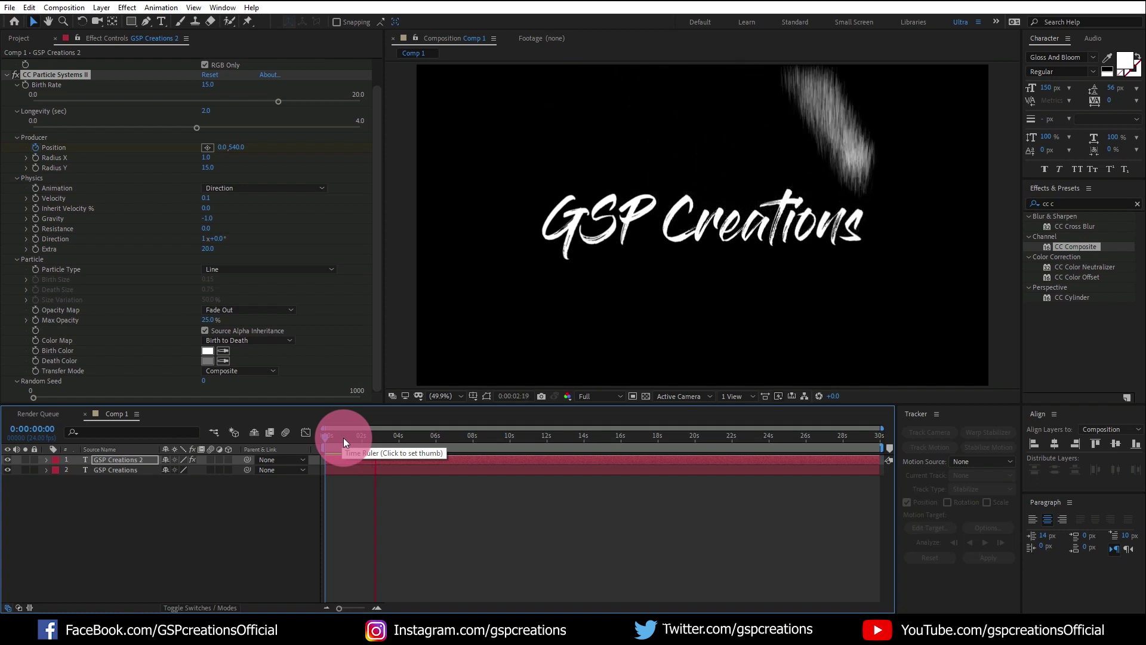
{"action": "key", "text": "space"}
{"action": "left_click", "coordinate": [332, 330]}
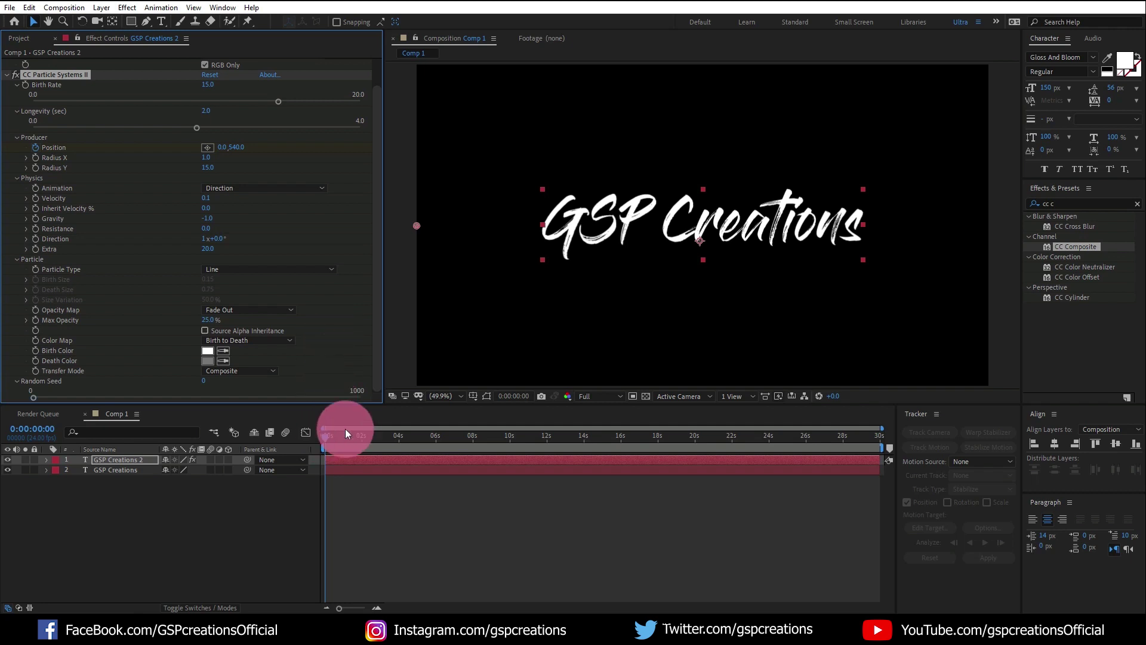
Step: Search 'linea' and apply Linear Wipe to the GSP Creations text layer, enlarging the timeline
{"action": "left_click", "coordinate": [1137, 203]}
{"action": "left_click", "coordinate": [1121, 202]}
{"action": "type", "text": "line"}
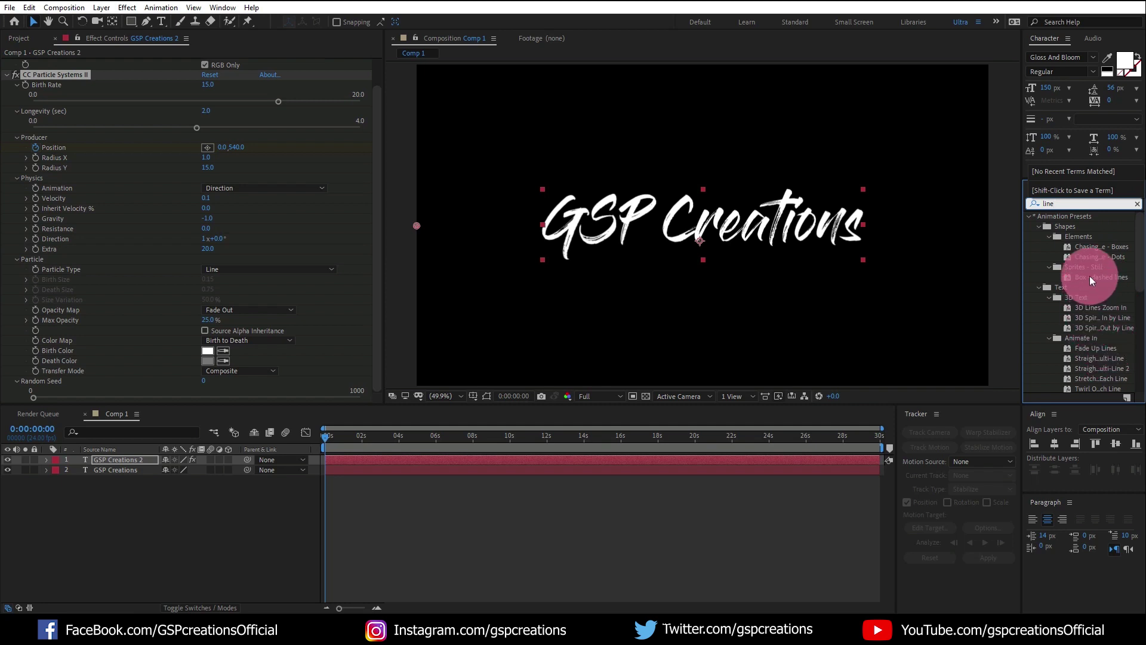
{"action": "type", "text": "ar"}
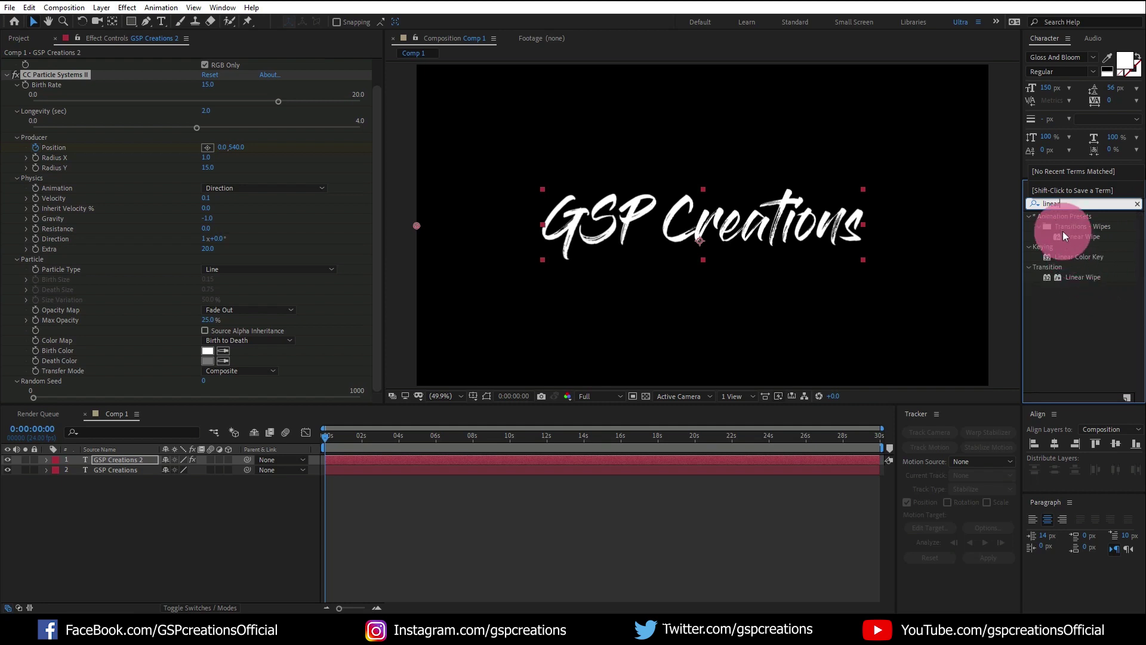
{"action": "left_click_drag", "start_coordinate": [1094, 238], "coordinate": [142, 469]}
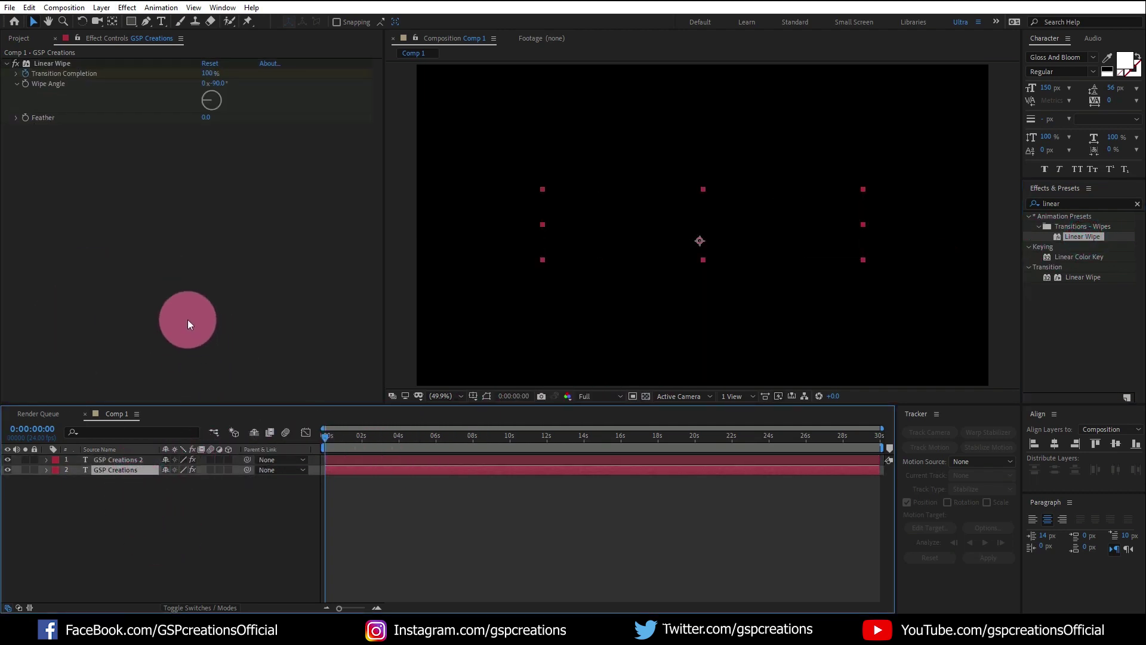
{"action": "left_click_drag", "start_coordinate": [239, 403], "coordinate": [243, 378]}
Step: Reveal the keyframed properties of the GSP Creations text and GSP Creations 2 particle layers
{"action": "left_click", "coordinate": [30, 463]}
{"action": "left_click", "coordinate": [110, 443]}
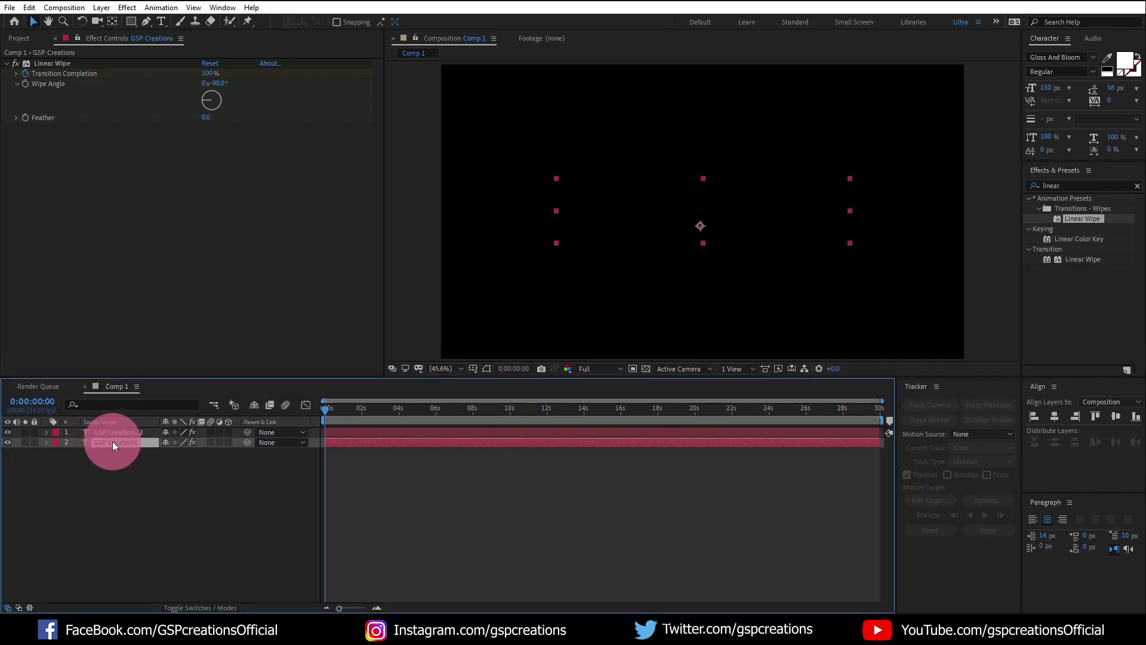
{"action": "key", "text": "u"}
{"action": "left_click", "coordinate": [126, 431]}
{"action": "key", "text": "u"}
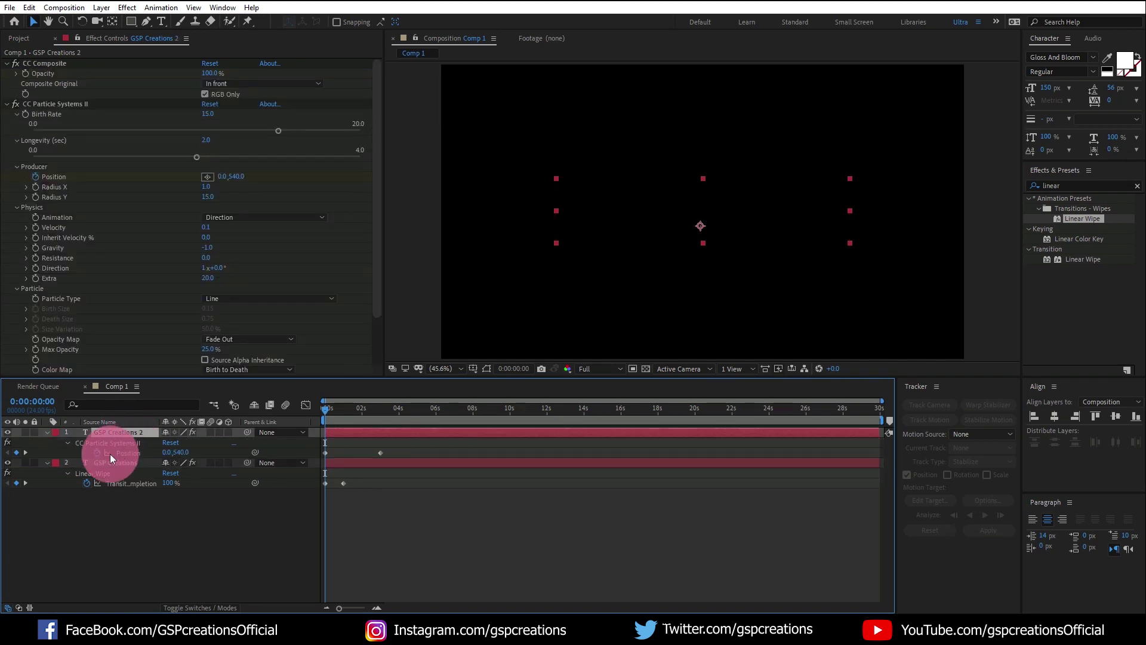
{"action": "left_click", "coordinate": [48, 433]}
{"action": "left_click", "coordinate": [48, 432]}
{"action": "scroll", "coordinate": [70, 483], "scroll_direction": "down", "scroll_amount": 1}
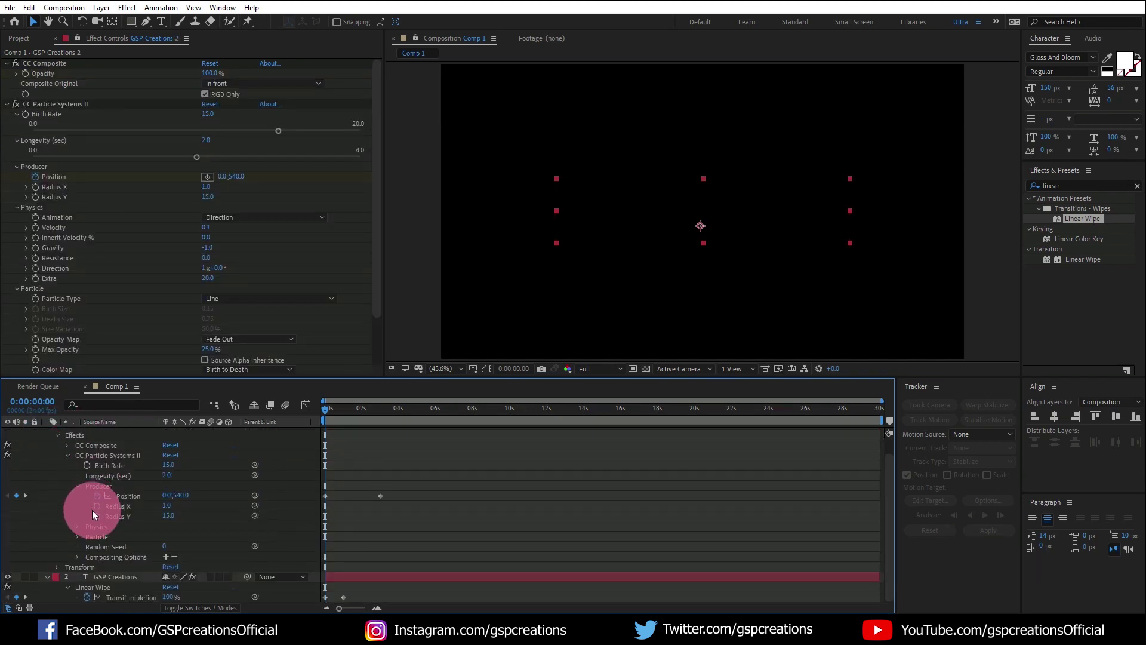
{"action": "left_click", "coordinate": [74, 486]}
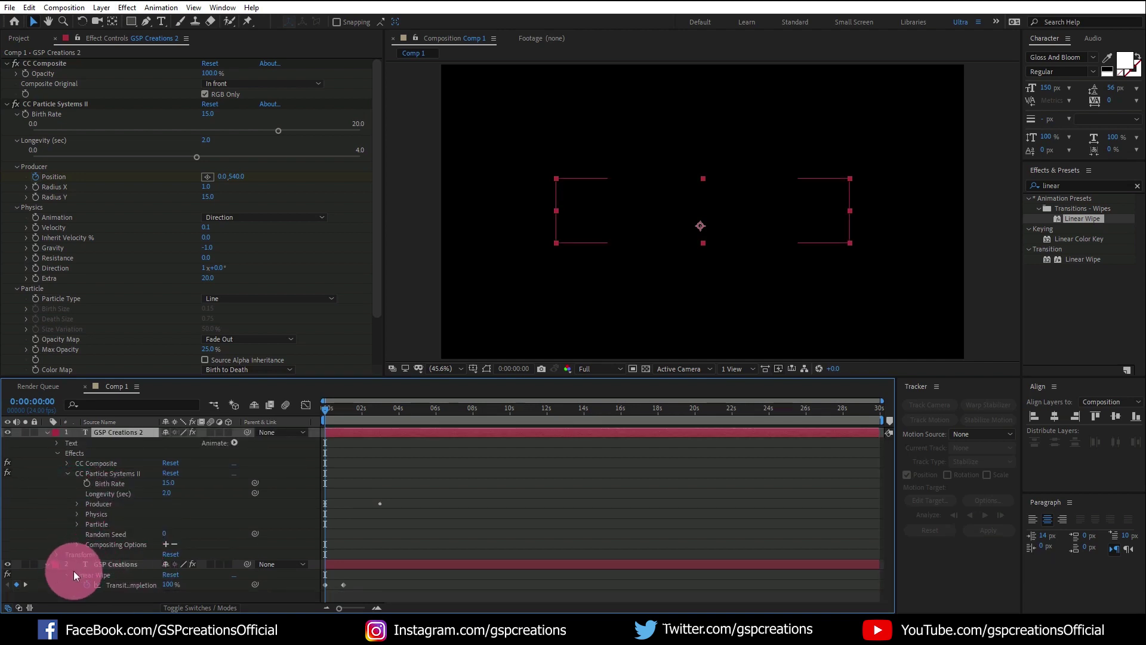
Step: Expand the text layer's Linear Wipe and the particle emitter's Producer settings
{"action": "left_click", "coordinate": [47, 564]}
{"action": "left_click", "coordinate": [110, 550]}
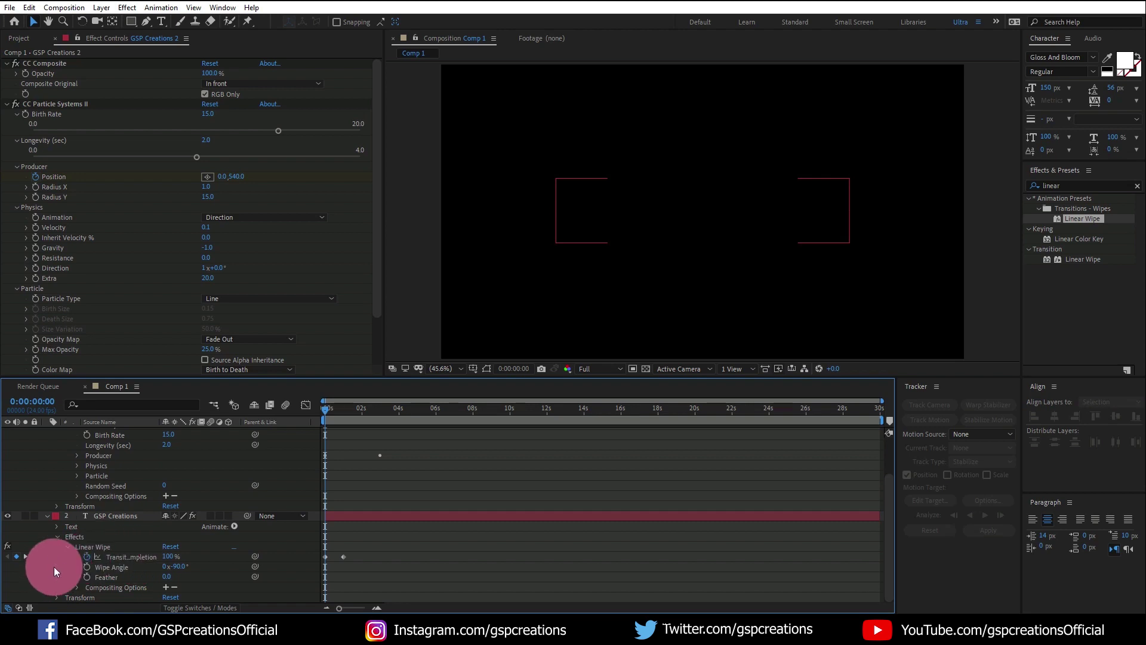
{"action": "left_click", "coordinate": [67, 547]}
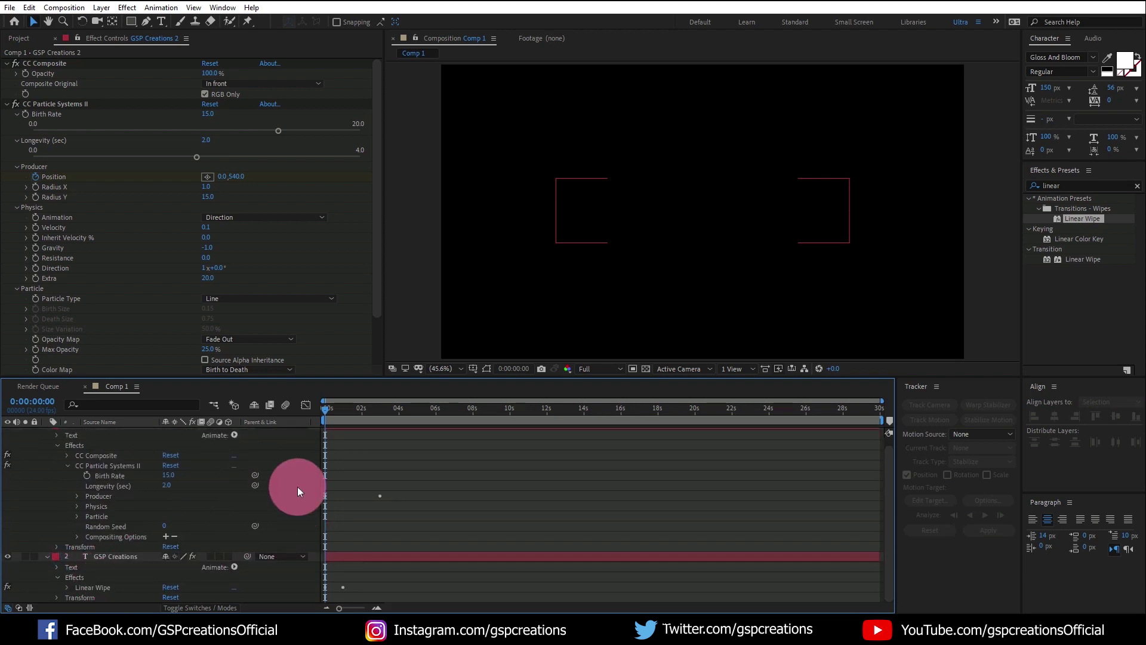
{"action": "scroll", "coordinate": [123, 475], "scroll_direction": "up", "scroll_amount": 1}
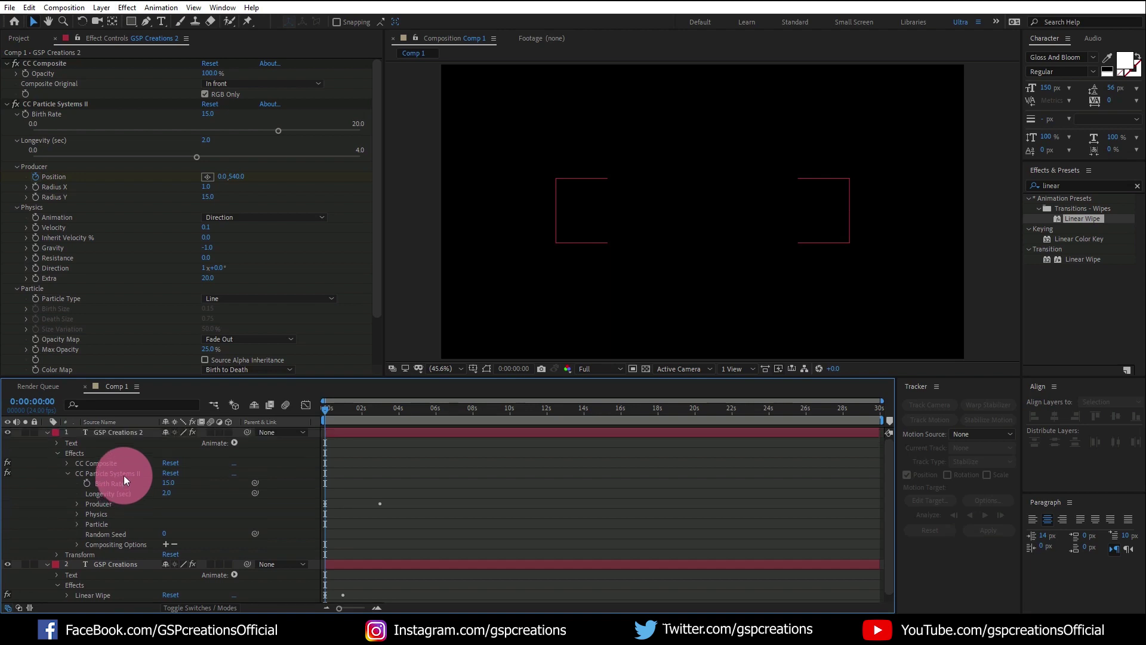
{"action": "left_click", "coordinate": [76, 505]}
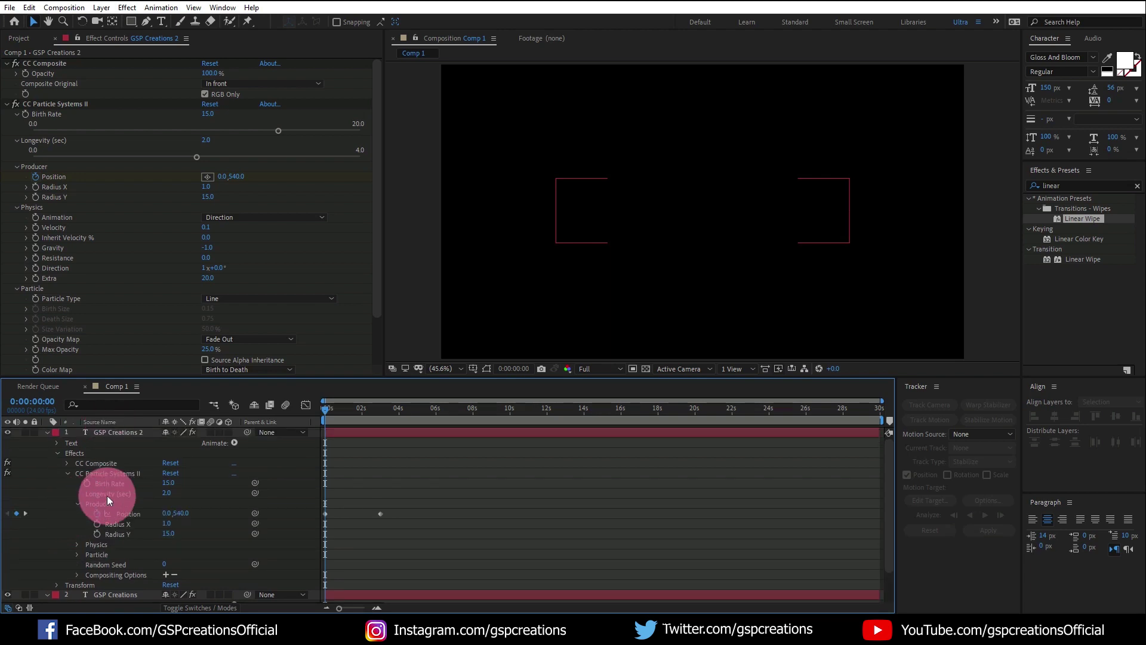
{"action": "scroll", "coordinate": [125, 492], "scroll_direction": "down", "scroll_amount": 5}
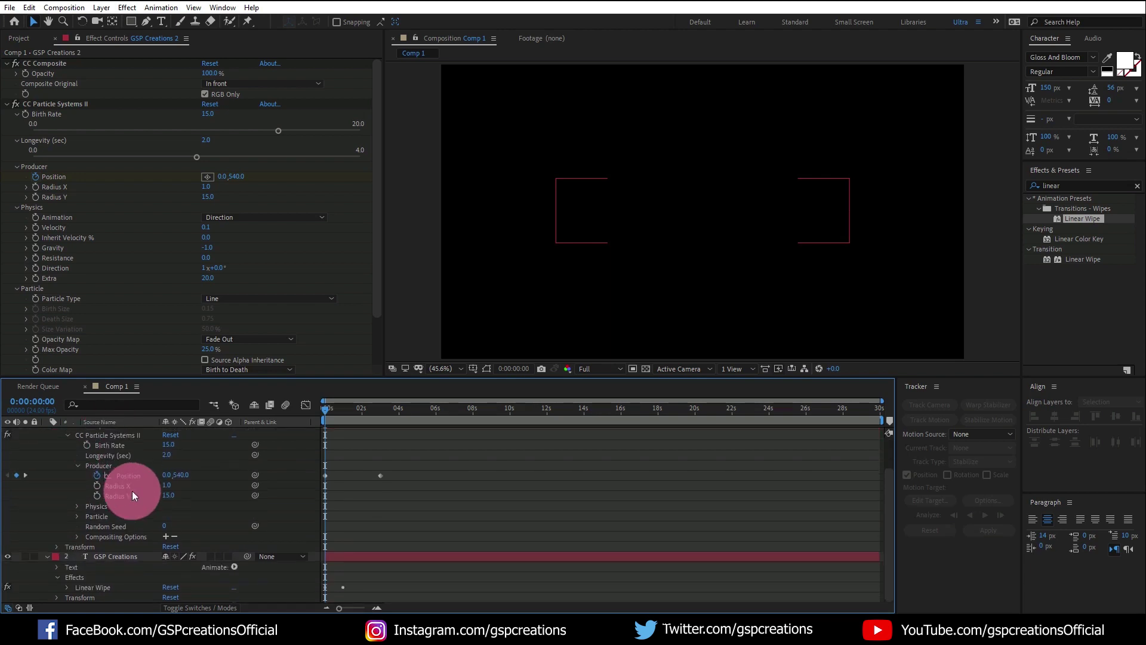
Step: Check the Position keyframe at 3 seconds, return to 0s, and reopen the Linear Wipe properties
{"action": "left_click", "coordinate": [25, 476]}
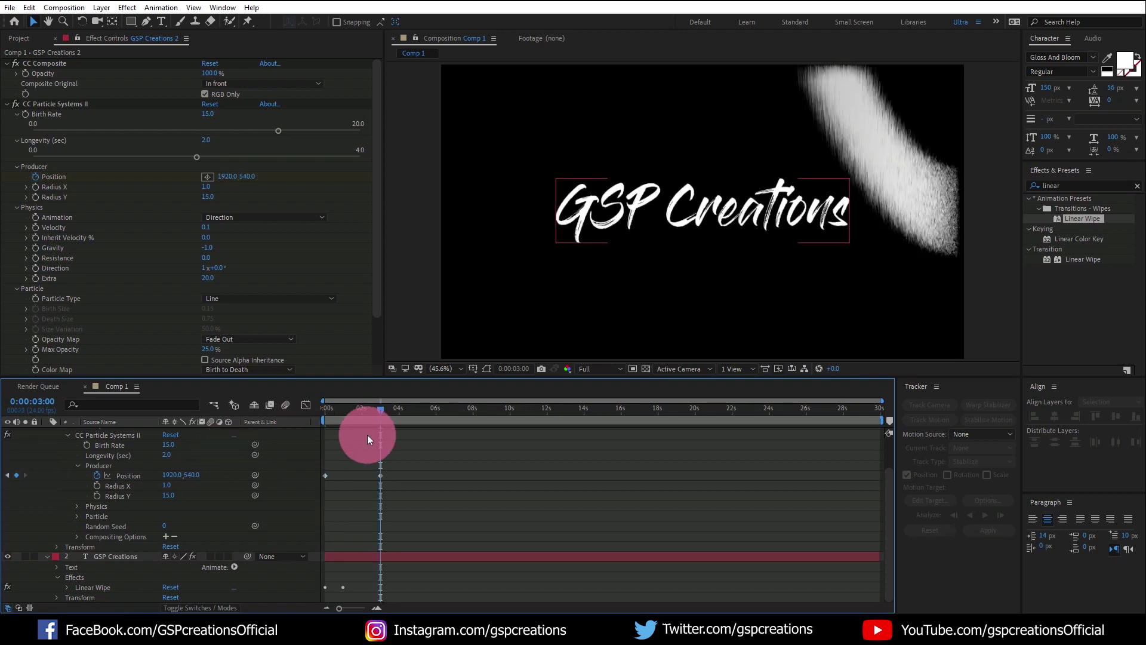
{"action": "scroll", "coordinate": [322, 352], "scroll_direction": "down", "scroll_amount": 2}
{"action": "left_click", "coordinate": [204, 307]}
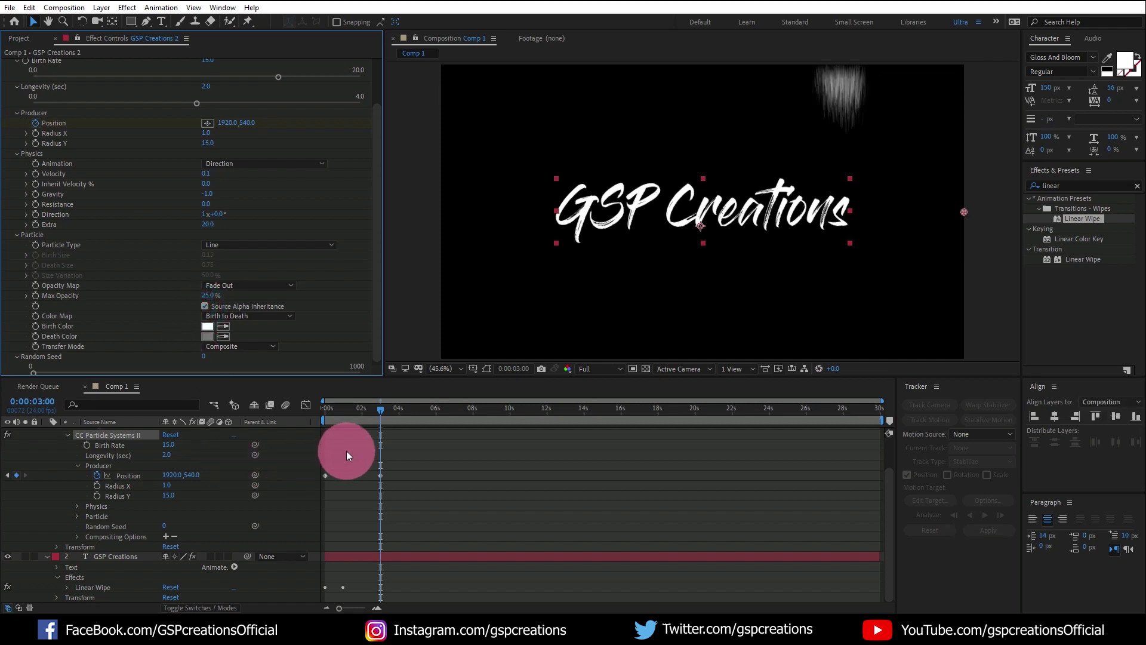
{"action": "left_click", "coordinate": [9, 475]}
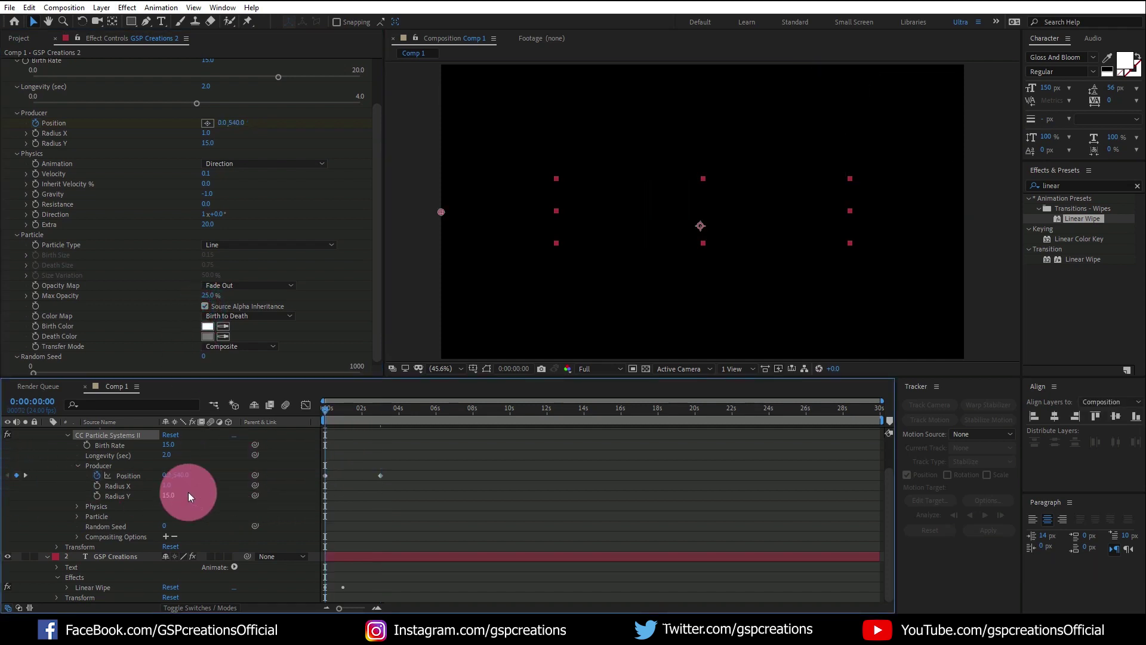
{"action": "left_click", "coordinate": [70, 589]}
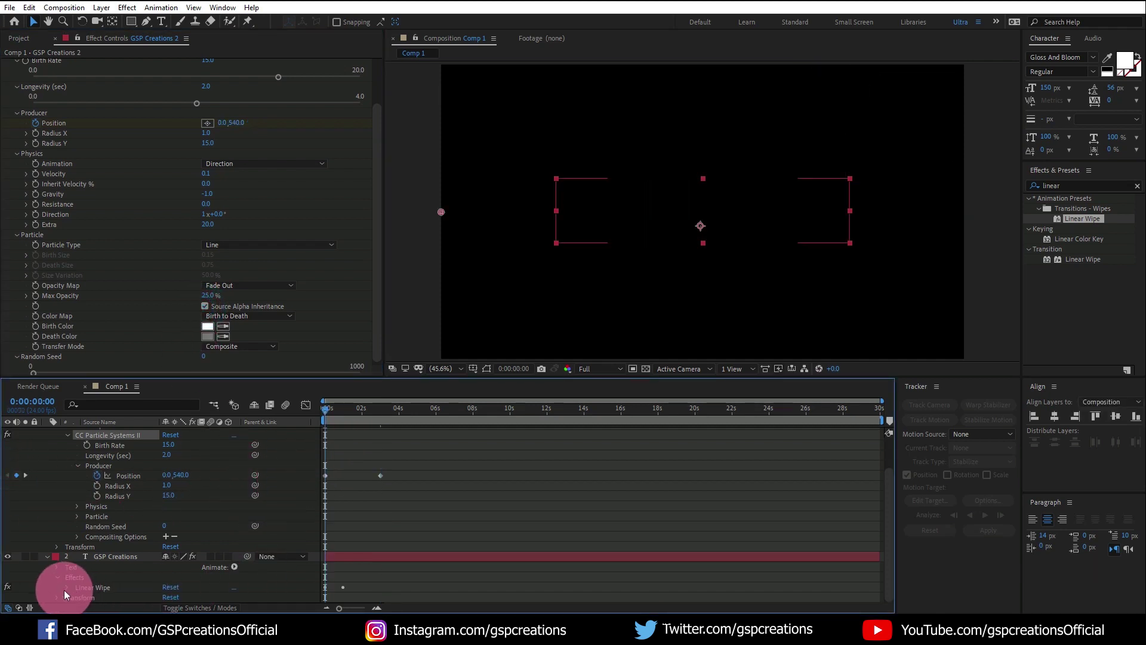
{"action": "left_click", "coordinate": [66, 589]}
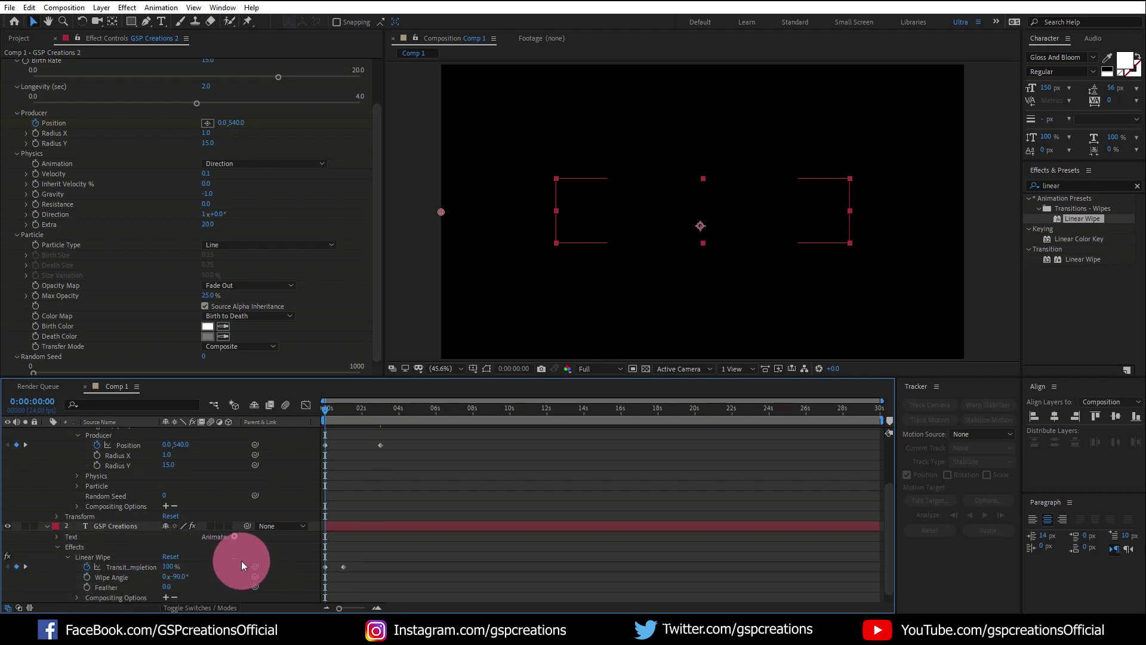
{"action": "scroll", "coordinate": [242, 563], "scroll_direction": "down", "scroll_amount": 1}
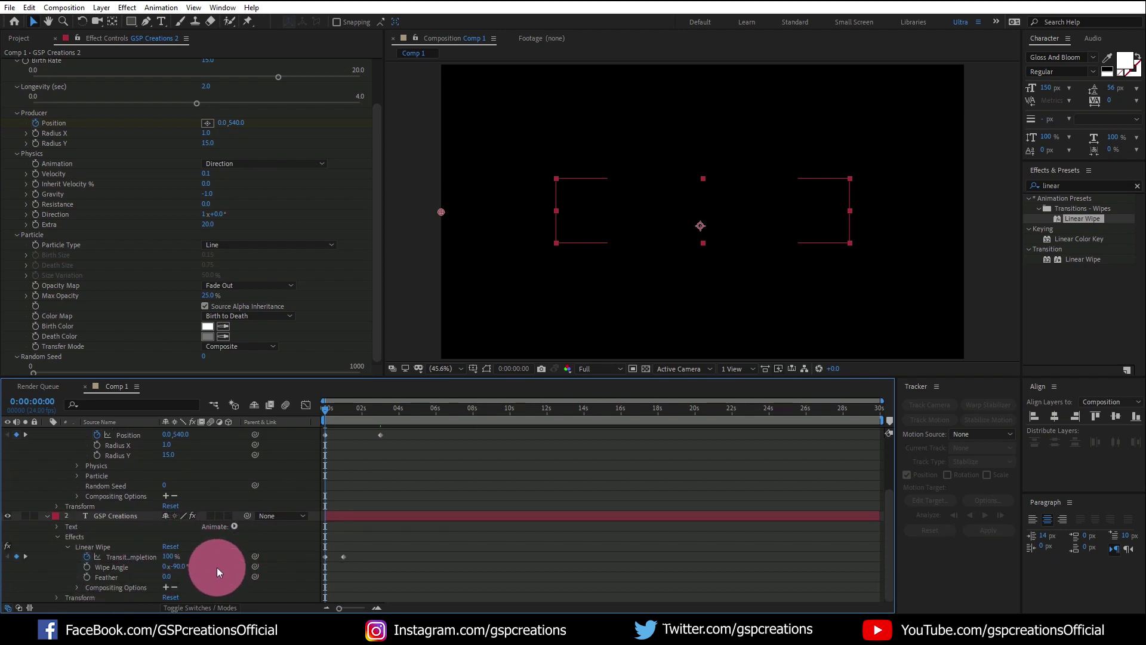
Step: Keyframe Transition Completion at 0% at 0s and 100% at 3 seconds
{"action": "left_click", "coordinate": [167, 557]}
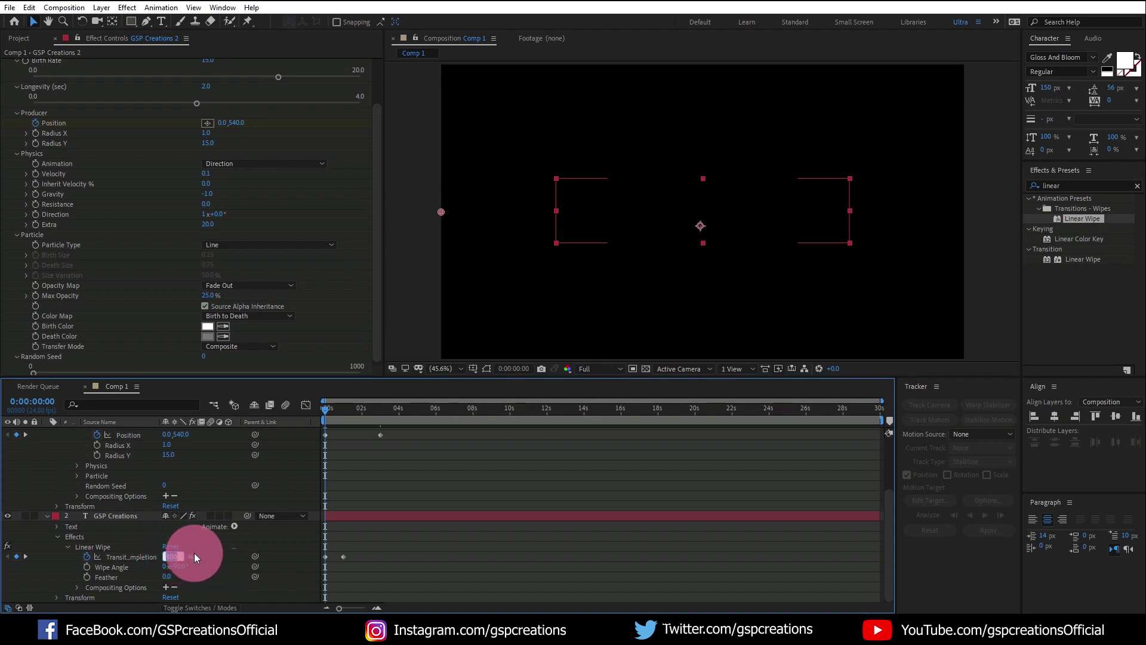
{"action": "key", "text": "Return"}
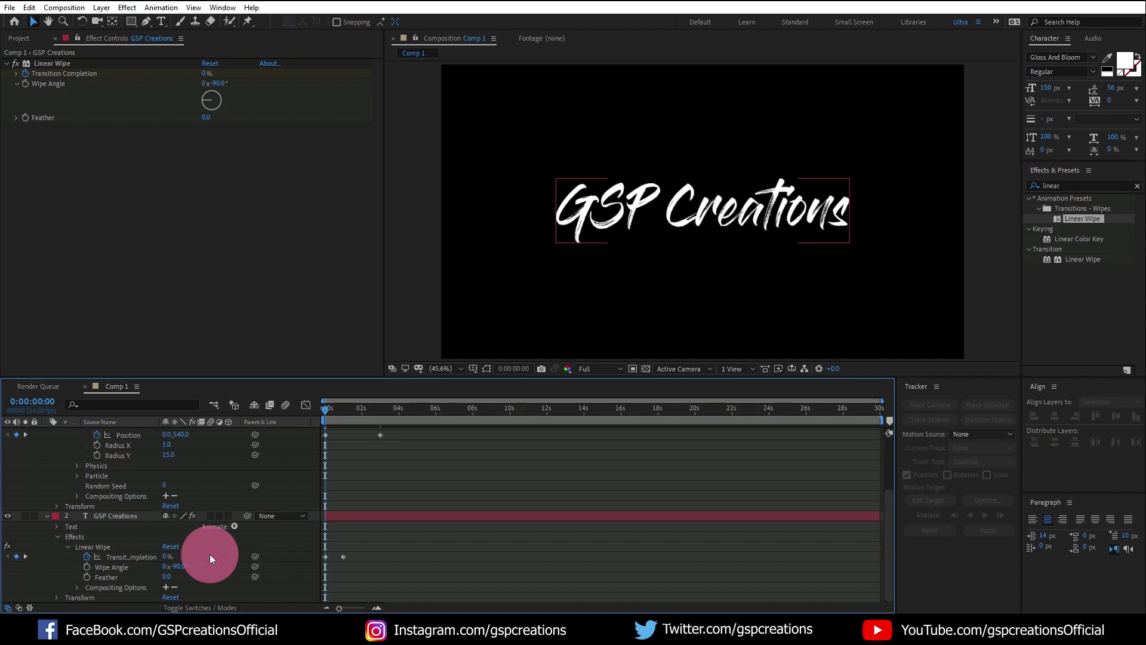
{"action": "left_click", "coordinate": [209, 559]}
{"action": "scroll", "coordinate": [77, 532], "scroll_direction": "up", "scroll_amount": 1}
{"action": "left_click", "coordinate": [26, 466]}
{"action": "scroll", "coordinate": [340, 471], "scroll_direction": "down", "scroll_amount": 1}
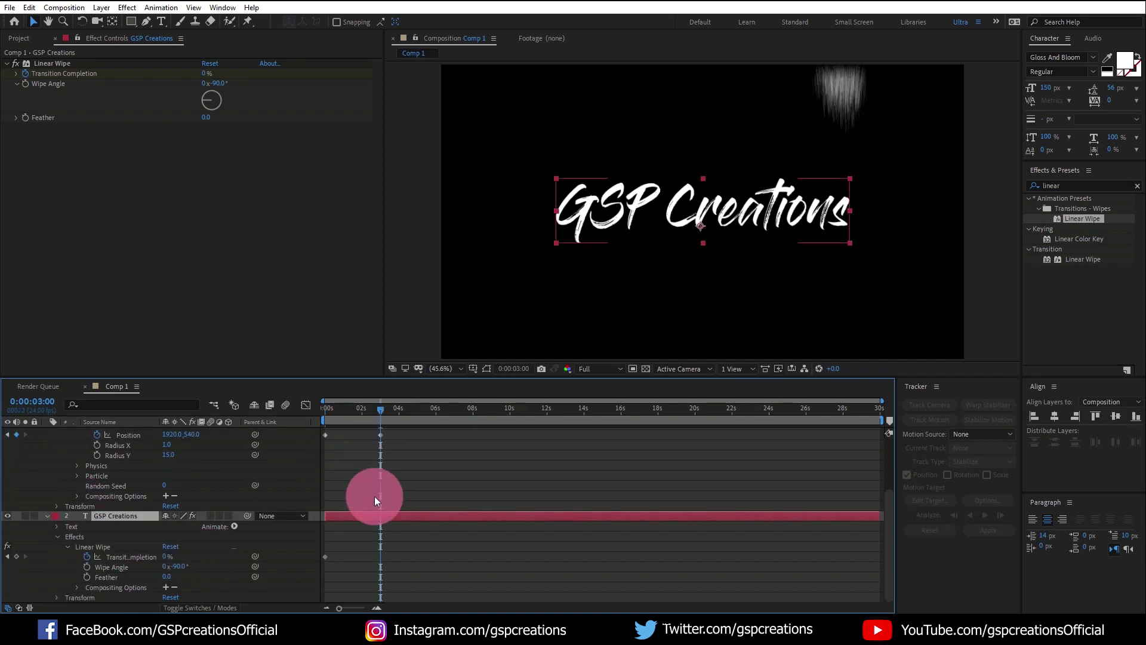
{"action": "left_click", "coordinate": [164, 558]}
{"action": "type", "text": "100"}
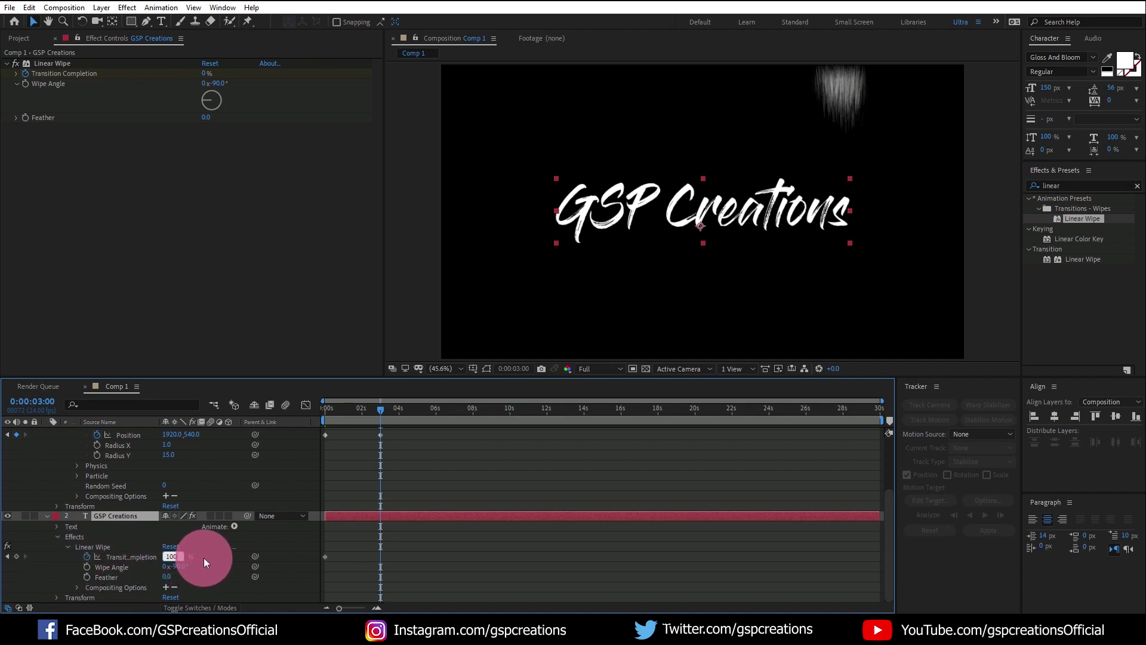
{"action": "left_click", "coordinate": [203, 557]}
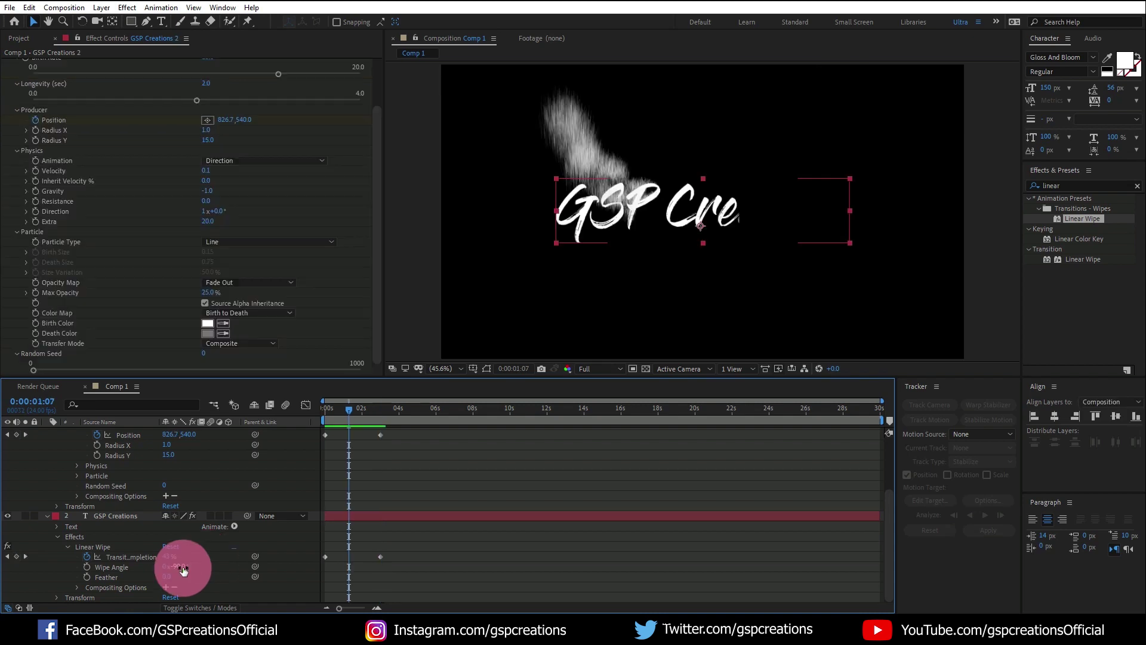
Step: Set the Linear Wipe angle to -270° and scrub back to check the wipe
{"action": "left_click", "coordinate": [207, 567]}
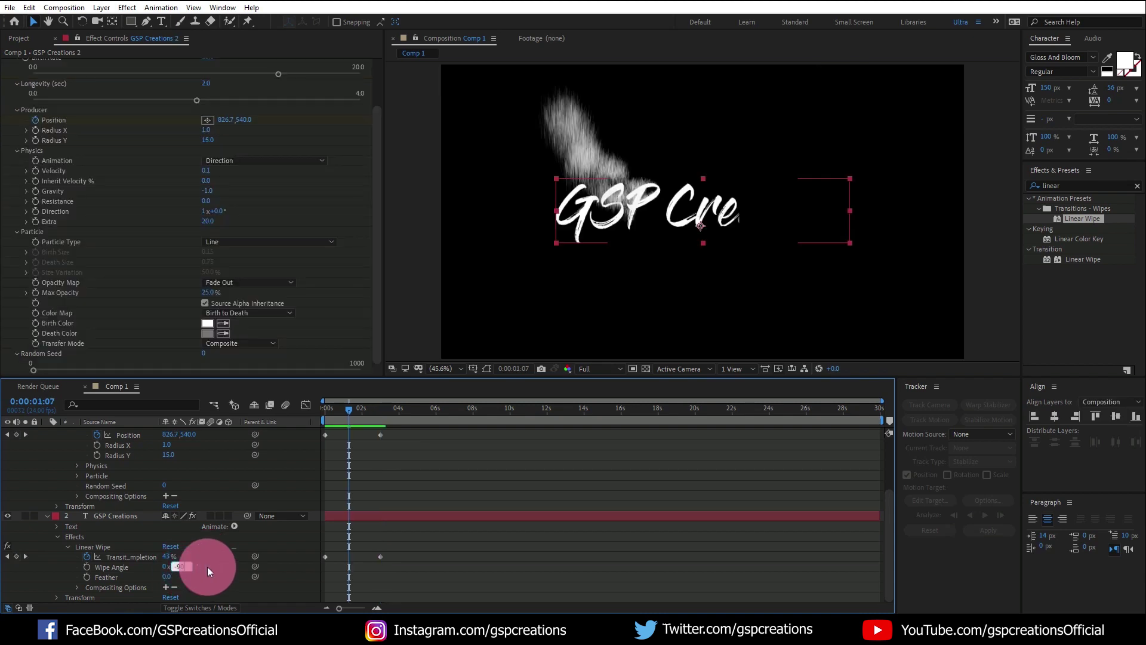
{"action": "type", "text": "-270"}
{"action": "left_click", "coordinate": [217, 566]}
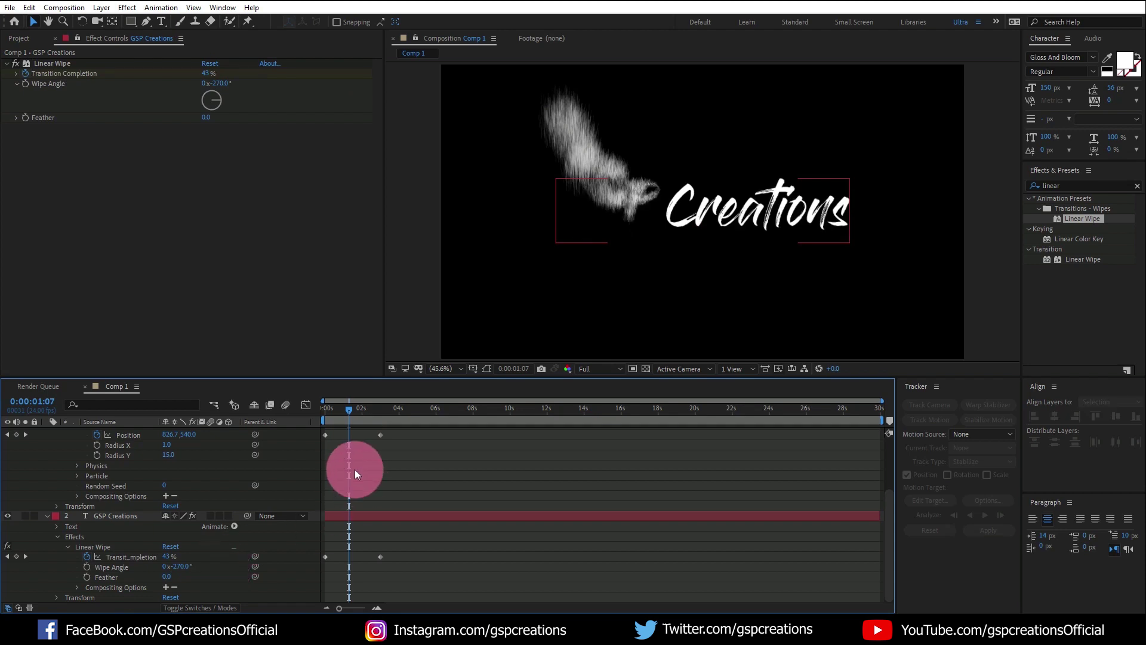
{"action": "left_click_drag", "start_coordinate": [351, 410], "coordinate": [327, 425]}
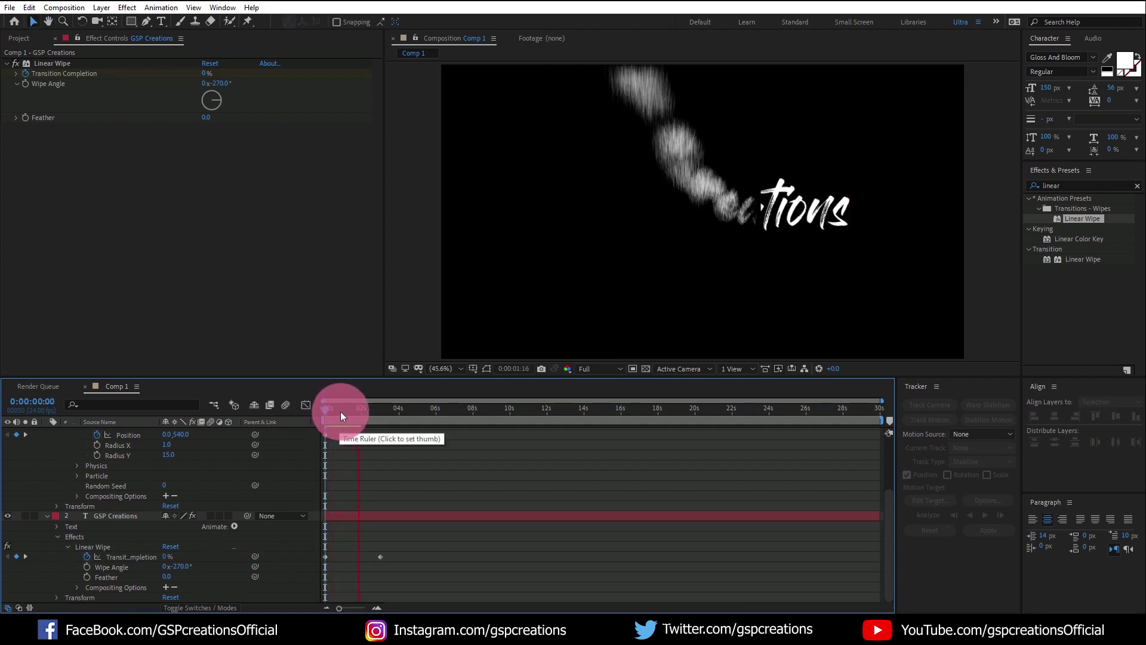
Step: Scrub the time ruler to preview the text dissolving into the particles
{"action": "left_click", "coordinate": [329, 413]}
{"action": "left_click_drag", "start_coordinate": [329, 413], "coordinate": [342, 408]}
{"action": "left_click", "coordinate": [611, 223]}
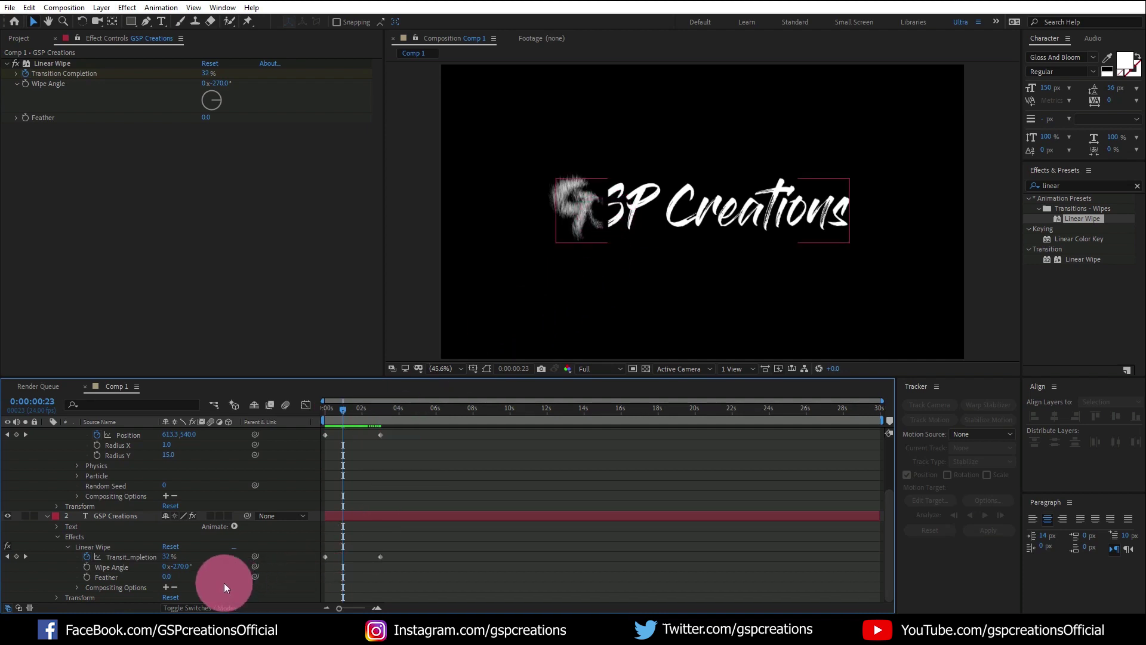
Step: Set the Linear Wipe Feather to 50
{"action": "left_click", "coordinate": [166, 577]}
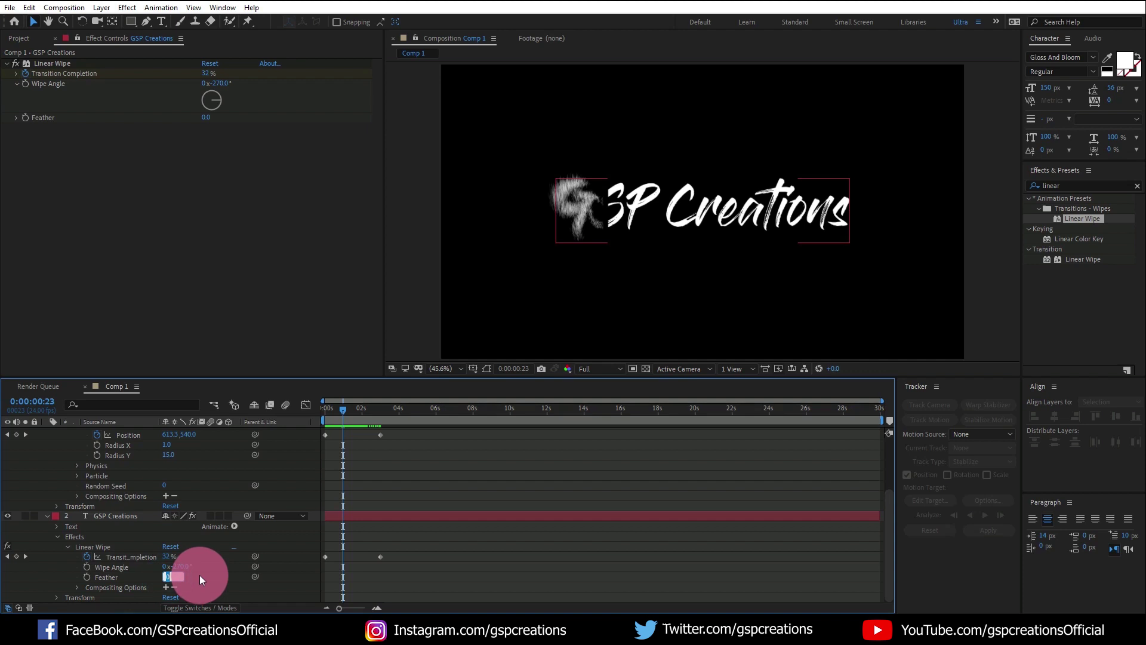
{"action": "type", "text": "50"}
{"action": "key", "text": "Return"}
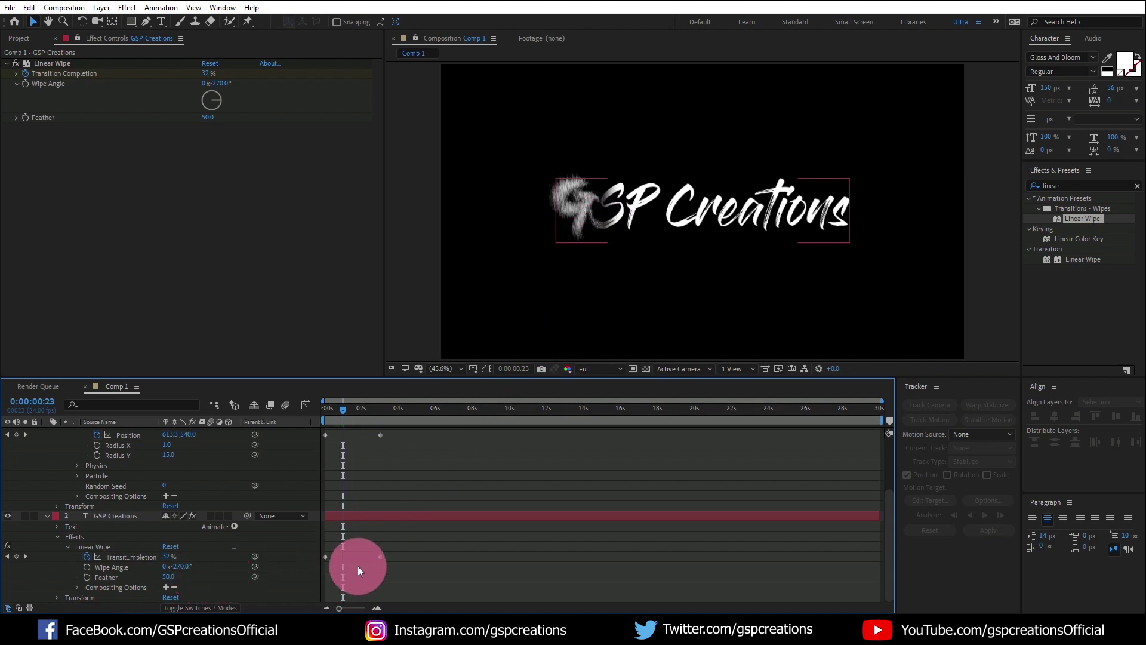
{"action": "left_click", "coordinate": [381, 557]}
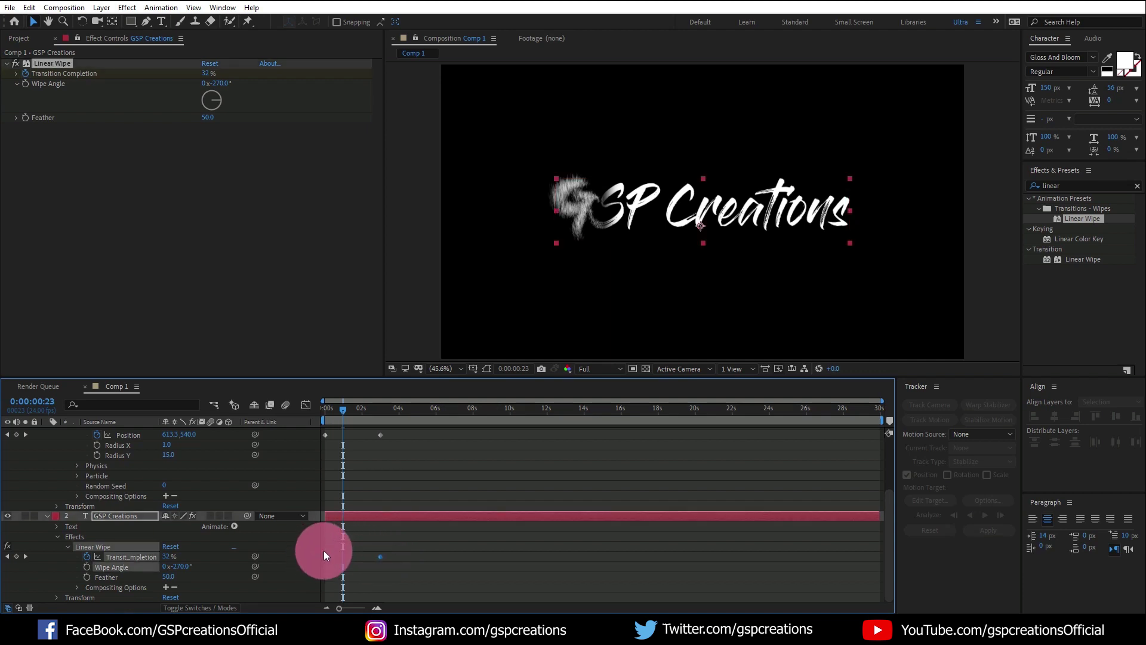
Step: Nudge the Transition Completion keyframe and lower GSP Creations 2's Birth Rate to 10
{"action": "left_click_drag", "start_coordinate": [324, 557], "coordinate": [326, 556]}
{"action": "mouse_move", "coordinate": [339, 412]}
{"action": "left_mouse_down"}
{"action": "mouse_move", "coordinate": [326, 418]}
{"action": "mouse_move", "coordinate": [345, 423]}
{"action": "left_mouse_up"}
{"action": "scroll", "coordinate": [201, 487], "scroll_direction": "up", "scroll_amount": 3}
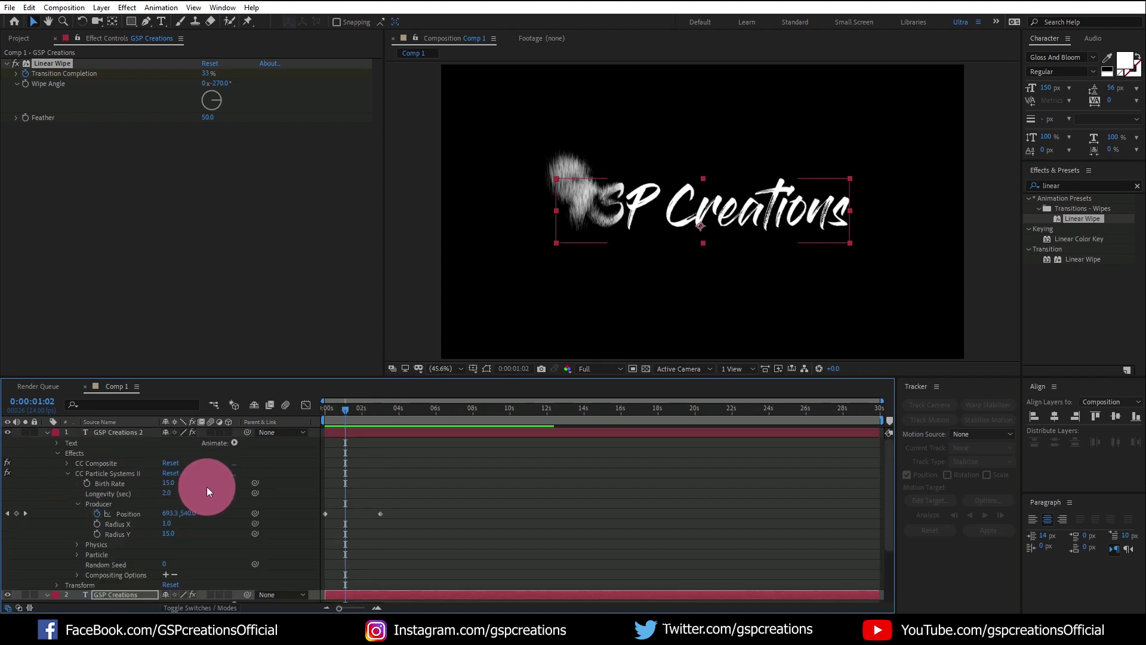
{"action": "left_click", "coordinate": [113, 432]}
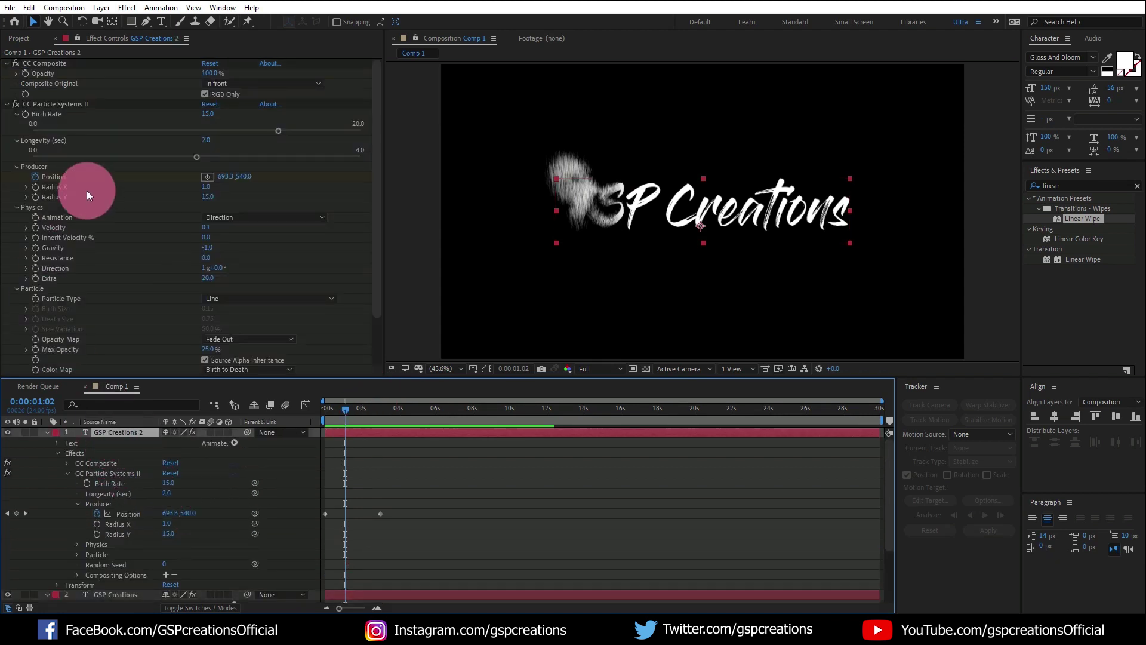
{"action": "left_click", "coordinate": [208, 114]}
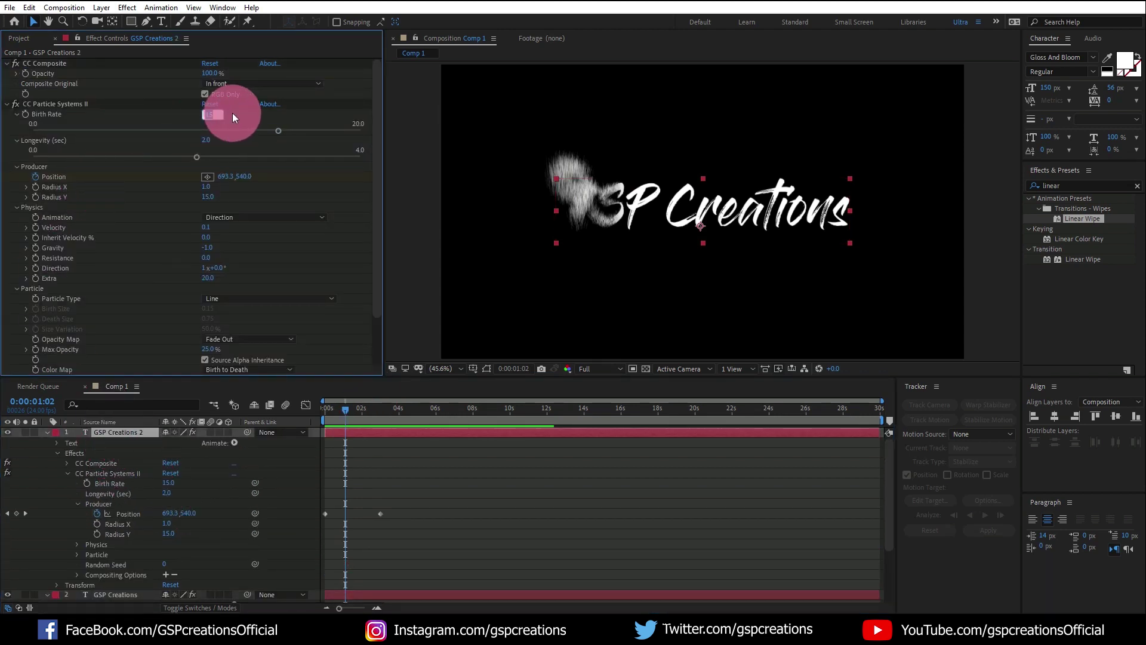
{"action": "type", "text": "10"}
{"action": "left_click", "coordinate": [247, 116]}
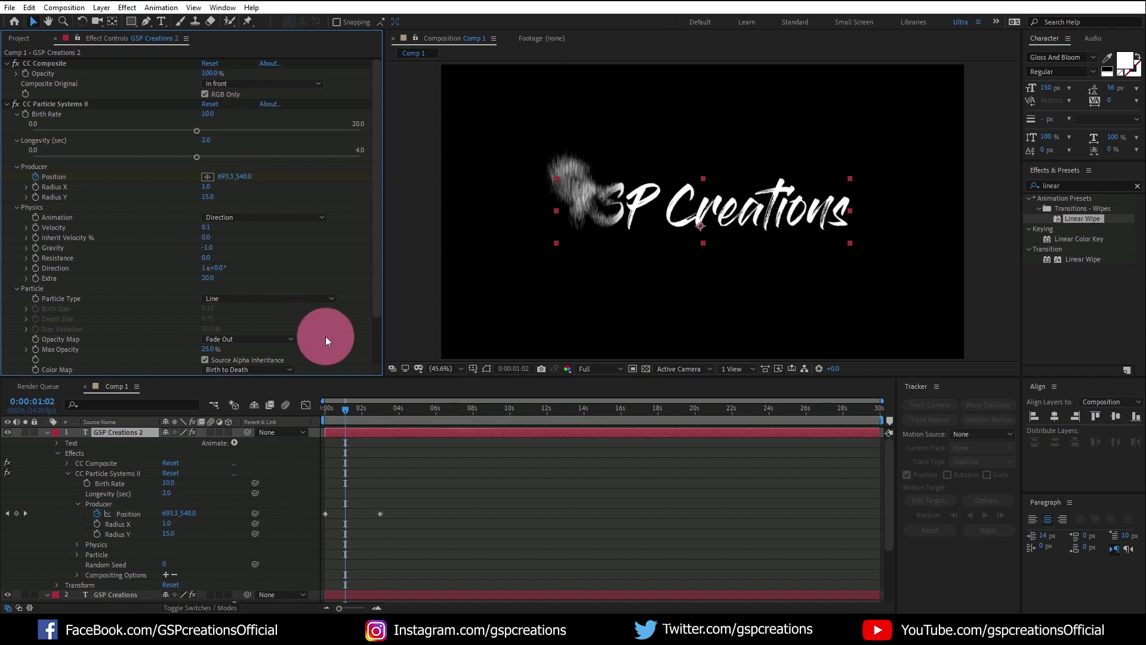
{"action": "left_click_drag", "start_coordinate": [348, 410], "coordinate": [324, 425]}
{"action": "key", "text": "space"}
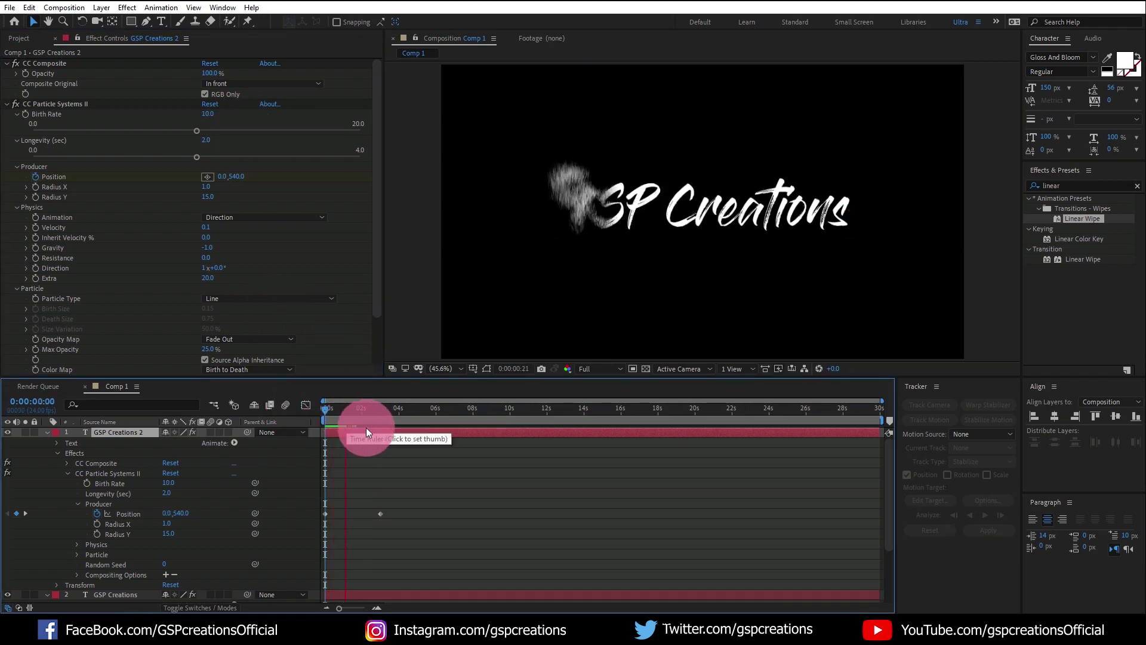
{"action": "left_click_drag", "start_coordinate": [353, 413], "coordinate": [320, 413]}
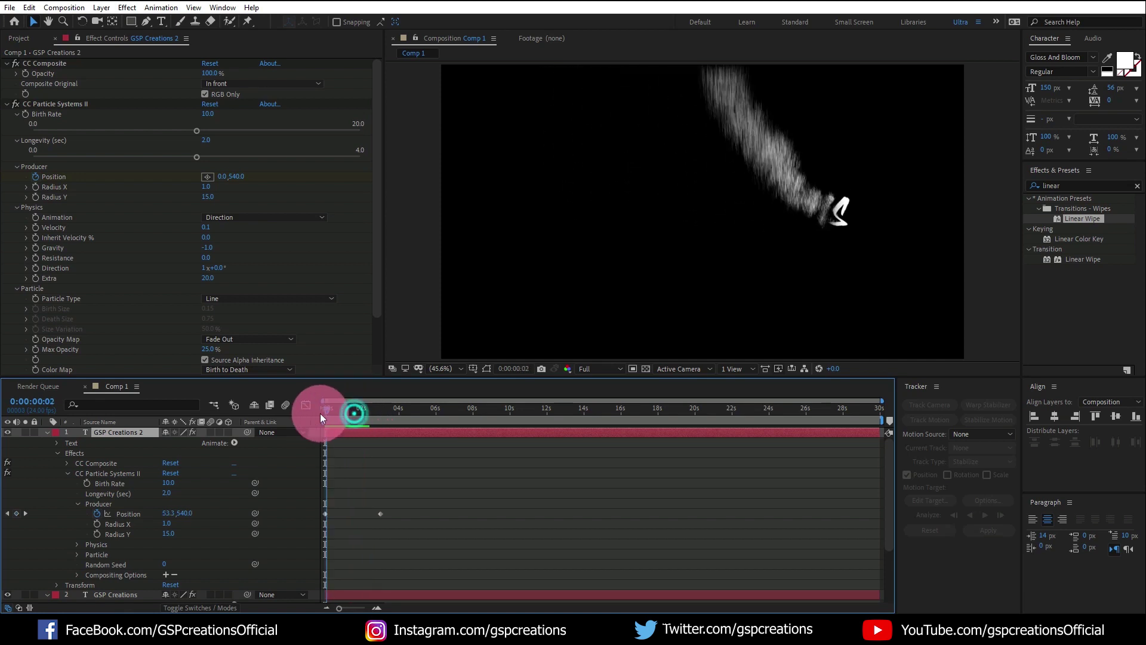
{"action": "key", "text": "space"}
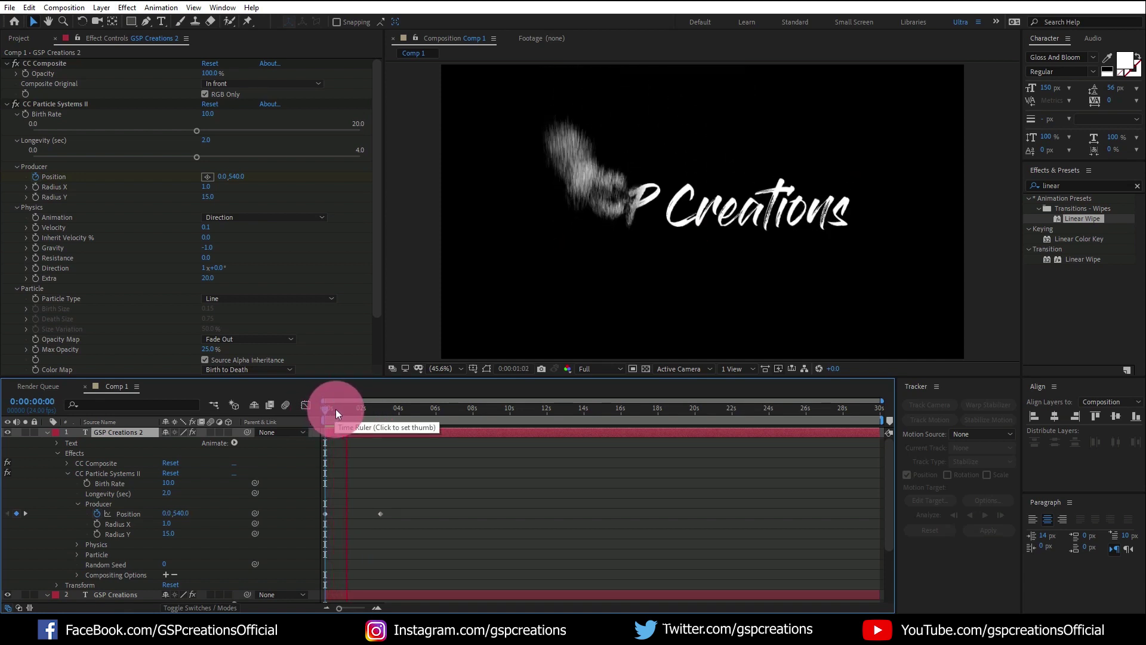